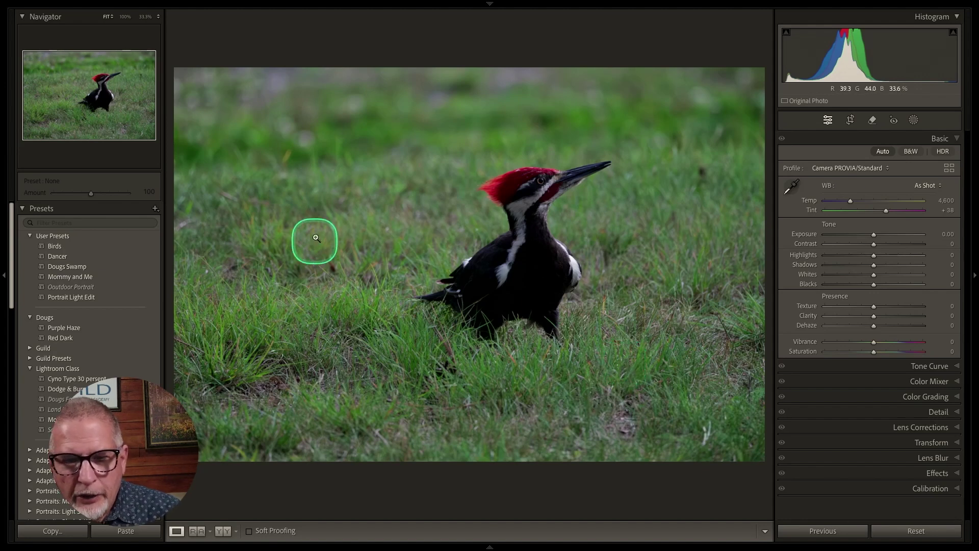
Show the photo info overlay, select the original woodpecker file 20240813__DSF3201.raf and reset its develop settings
key("i")
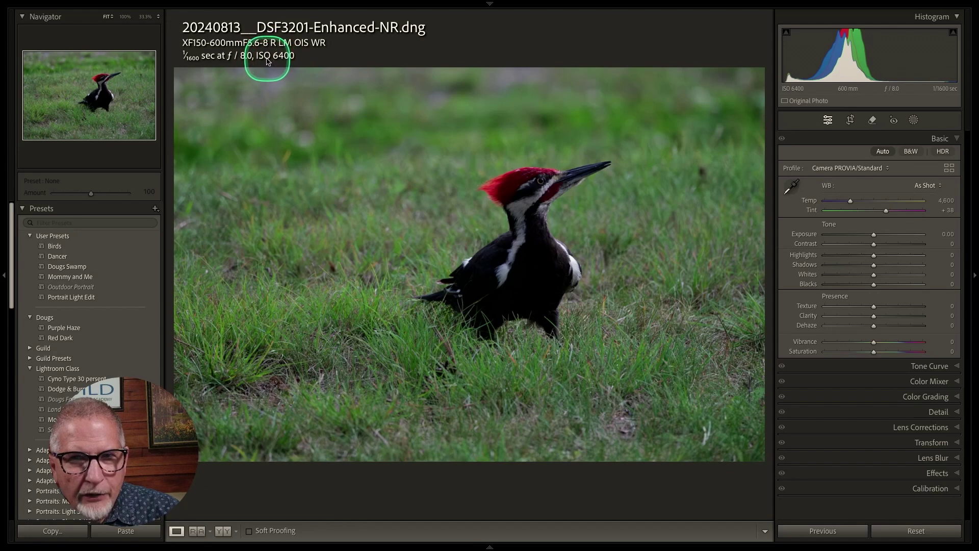
left_click(490, 544)
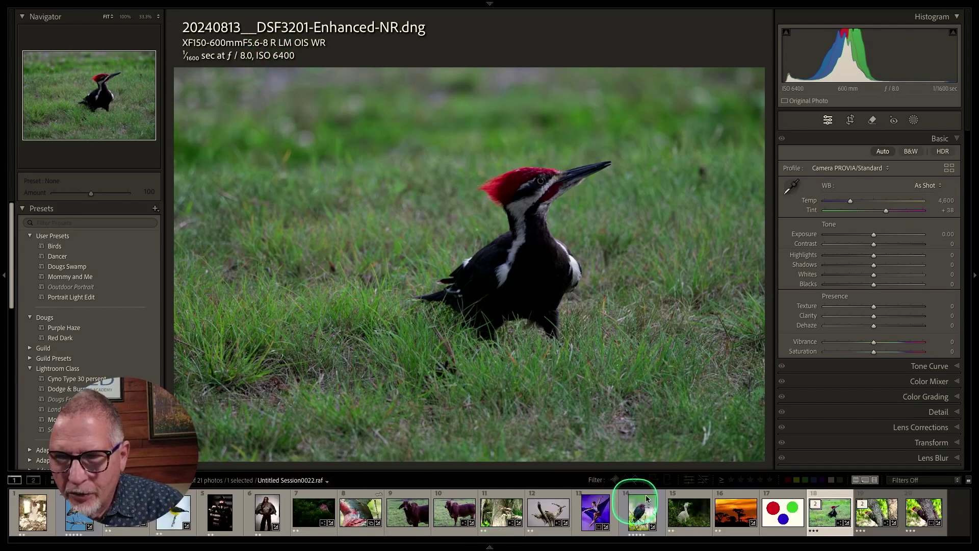
left_click(815, 504)
left_click(880, 515)
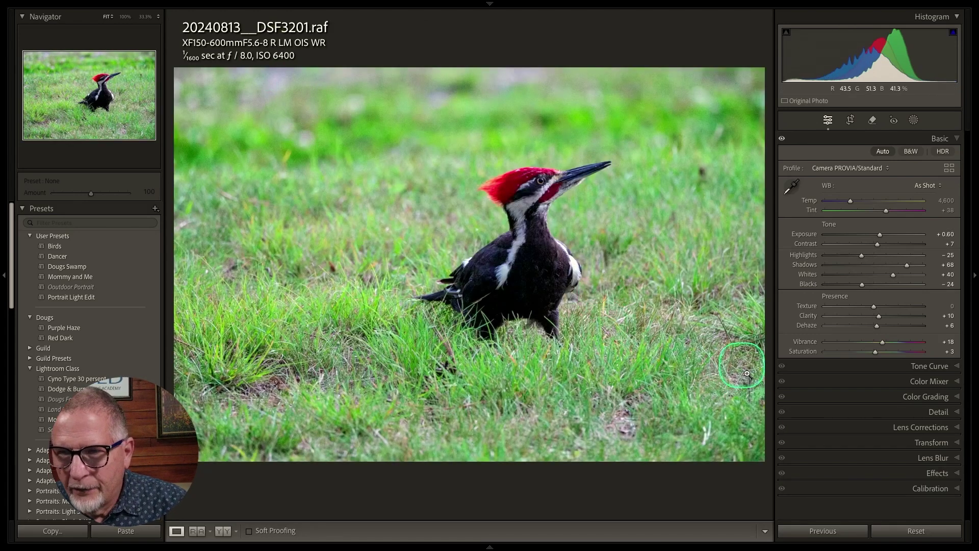
left_click(916, 531)
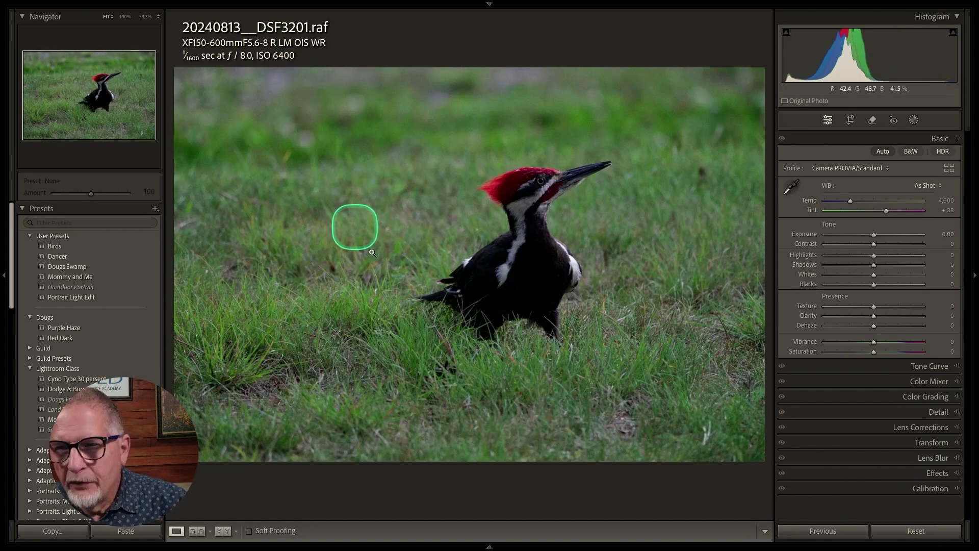
Run AI Denoise on the raw woodpecker photo at amount 50, with Create Stack enabled
left_click(958, 413)
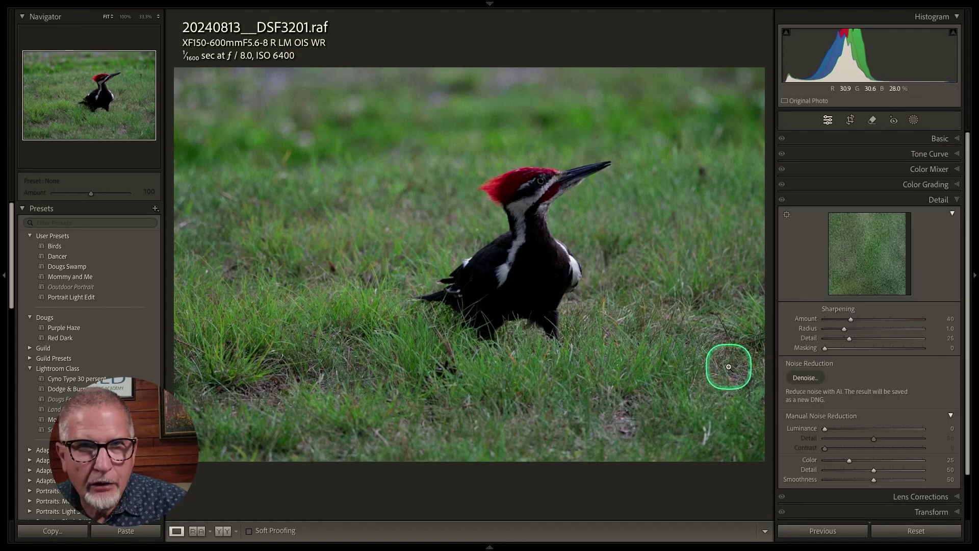
left_click(805, 378)
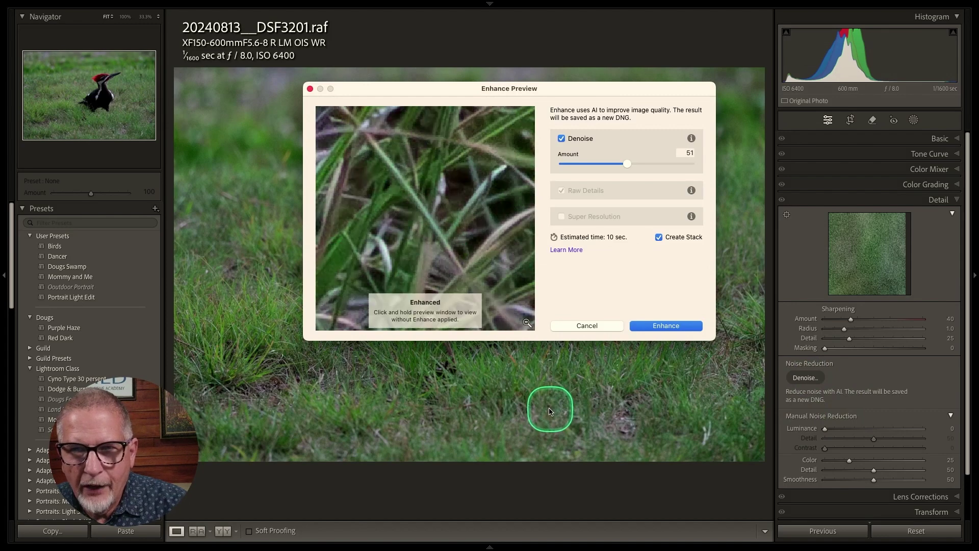
mouse_move(628, 162)
left_mouse_down()
mouse_move(620, 161)
mouse_move(647, 164)
mouse_move(624, 162)
left_mouse_up()
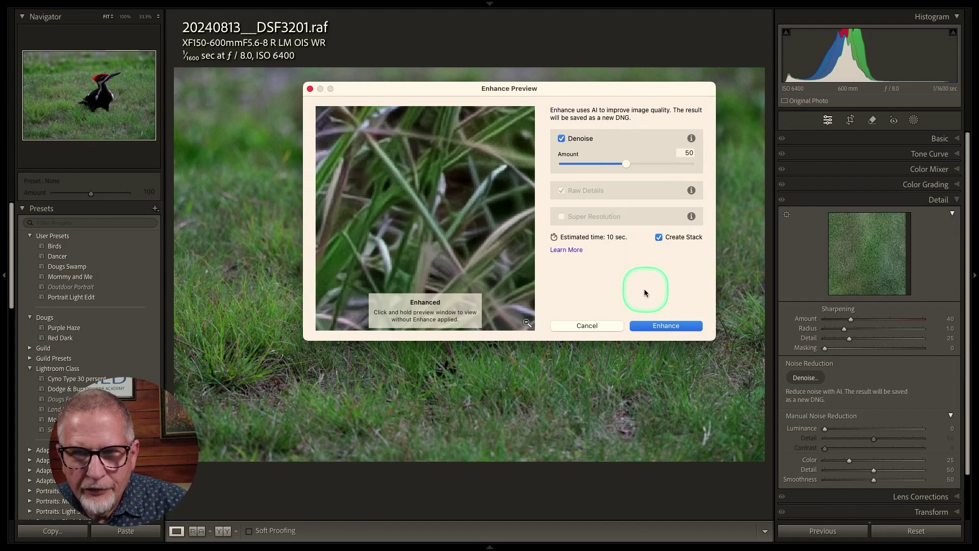
left_click(664, 327)
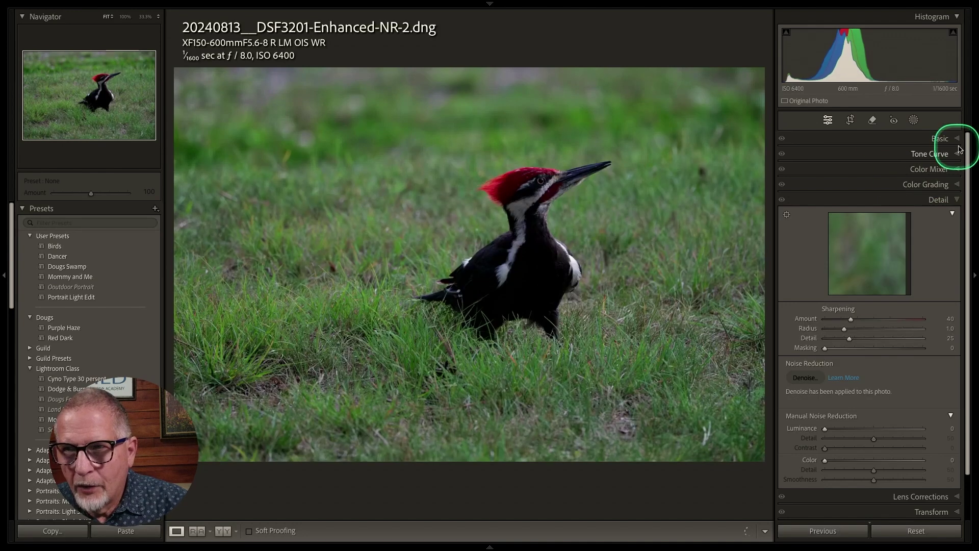
Apply Auto tone to the denoised photo and set Exposure to +0.69, Highlights to -31 and Whites to +17
left_click(952, 138)
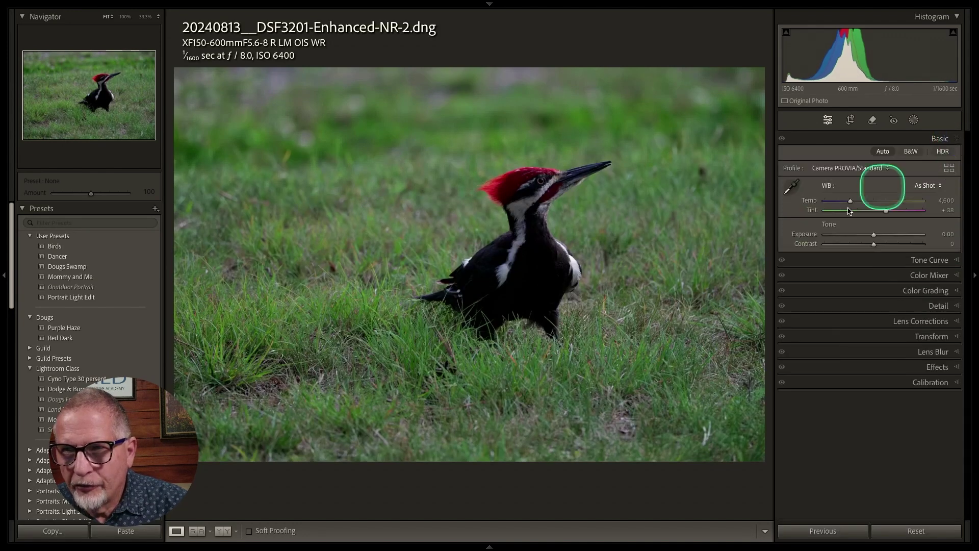
left_click(883, 153)
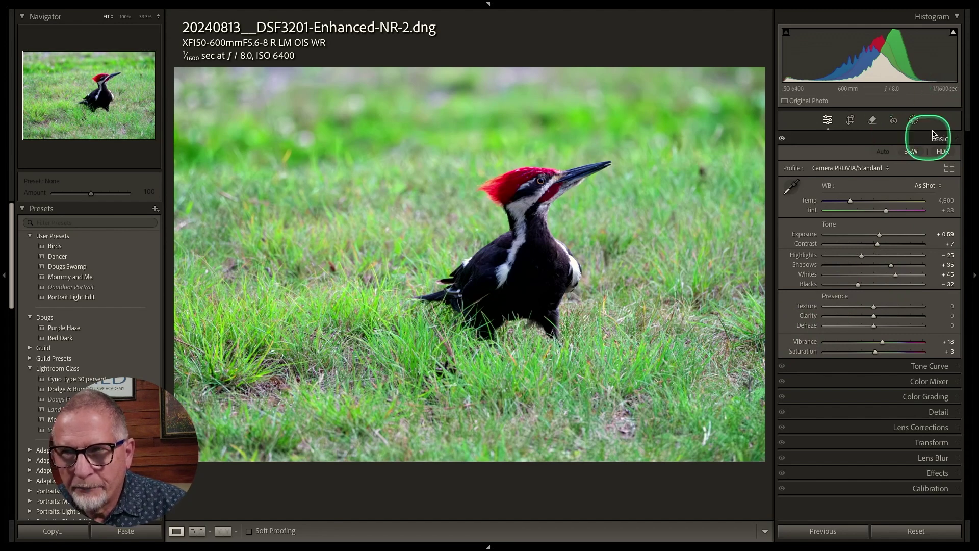
left_click_drag(866, 56, 884, 56)
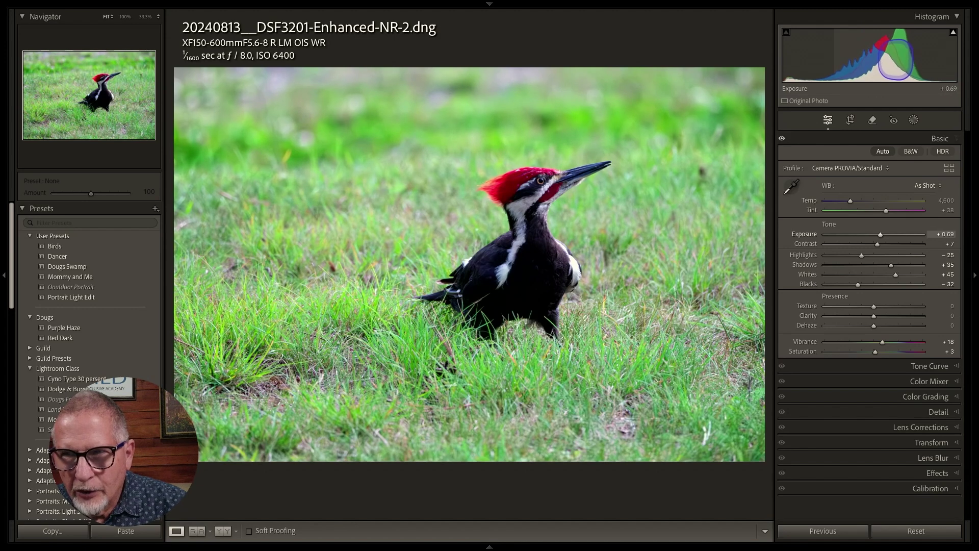
left_click_drag(948, 59, 945, 59)
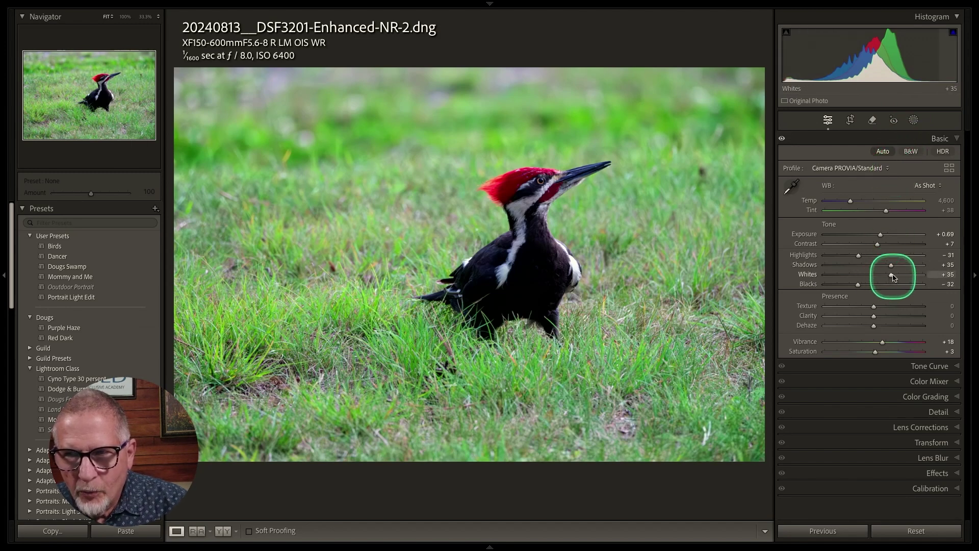
left_click_drag(894, 276, 883, 276)
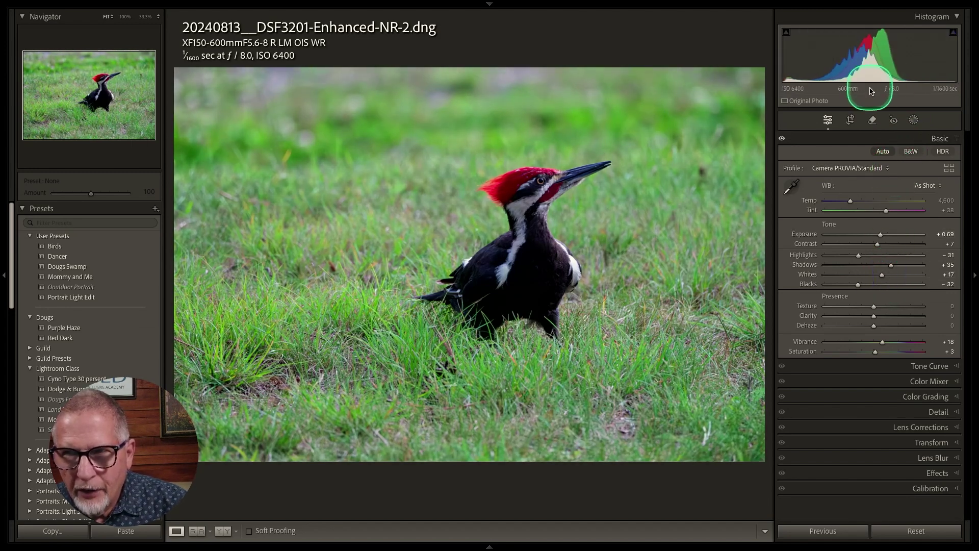
Set Exposure to +1.07, Contrast +13, Whites -6, Shadows +53, Blacks +24, Dehaze +5 and Clarity +10
left_click_drag(872, 60, 881, 58)
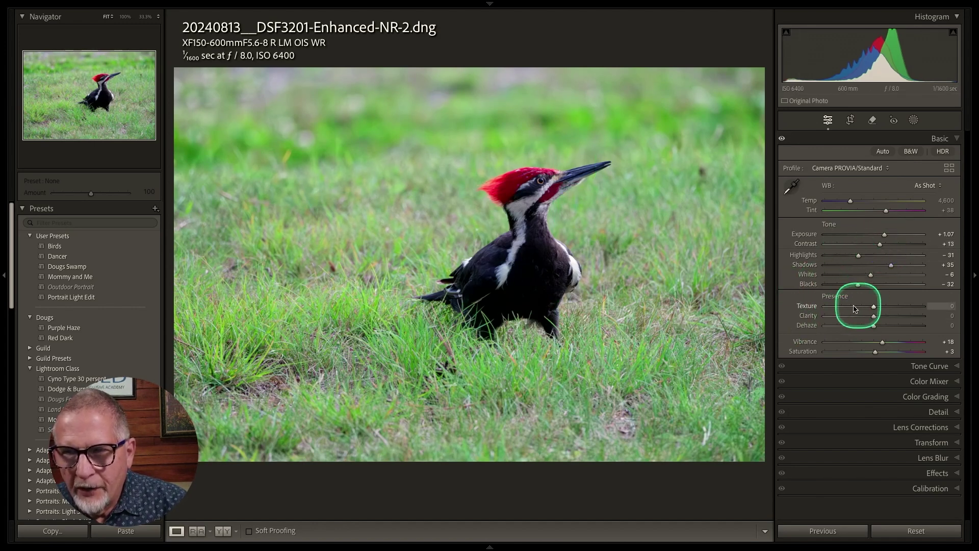
left_click_drag(858, 284, 901, 268)
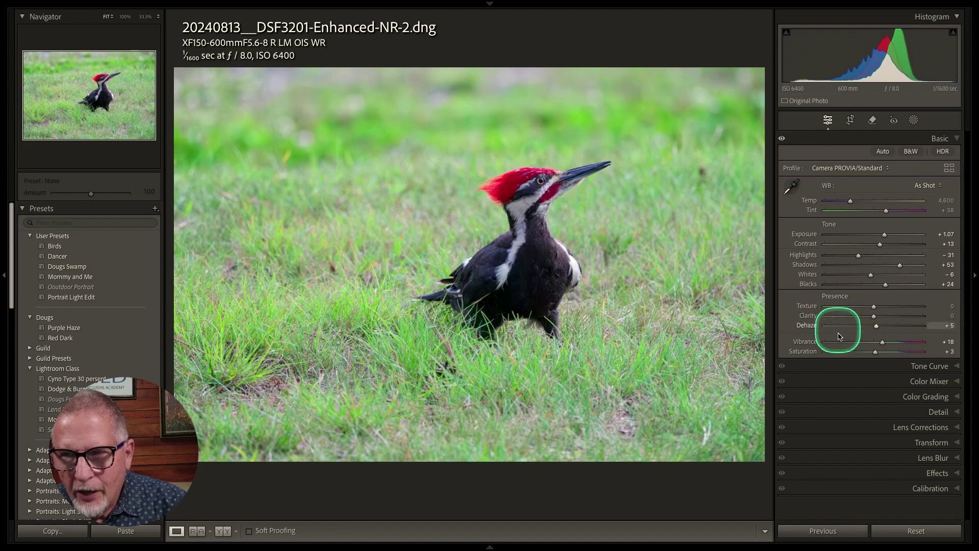
left_click_drag(879, 318, 880, 318)
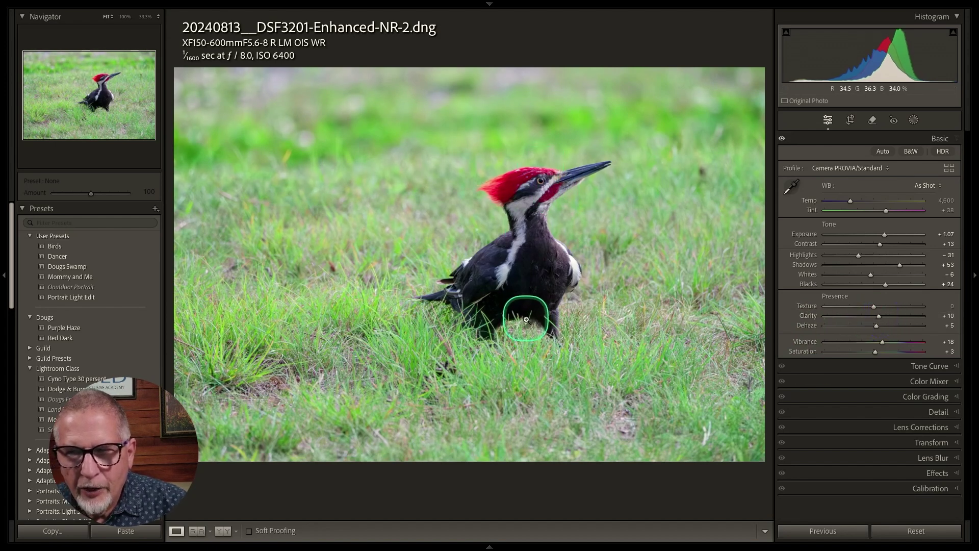
Sharpen the photo with Amount 73 and Masking 86
left_click(958, 412)
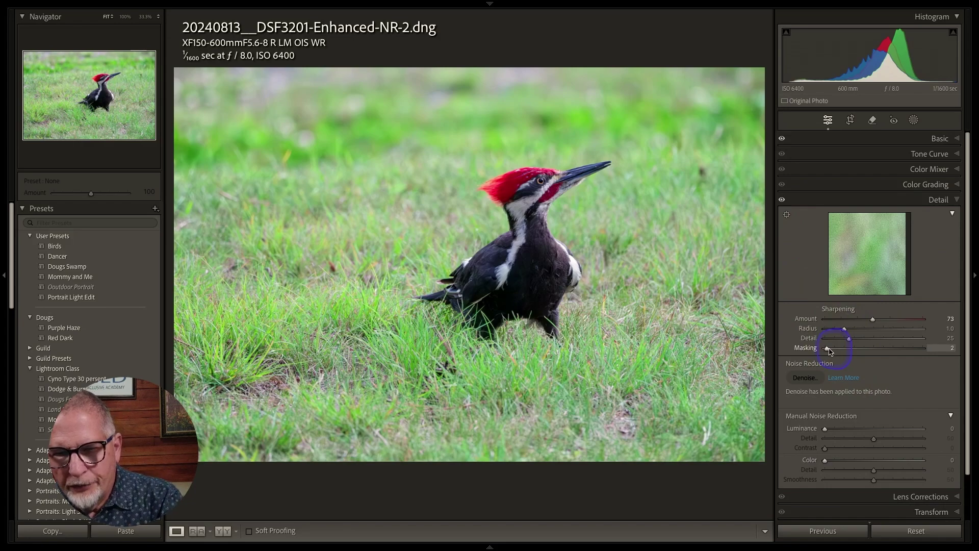
left_click_drag(830, 351, 912, 356)
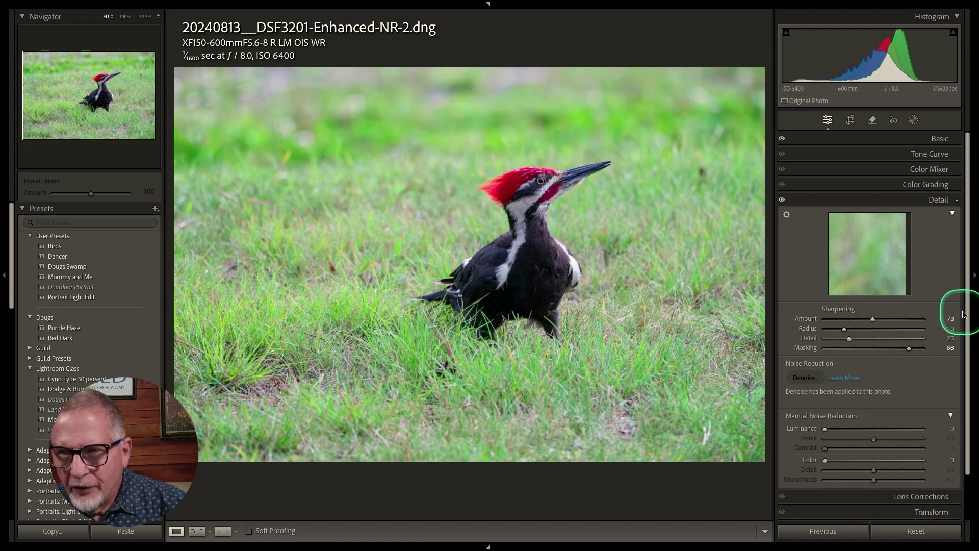
scroll(968, 315, "down", 3)
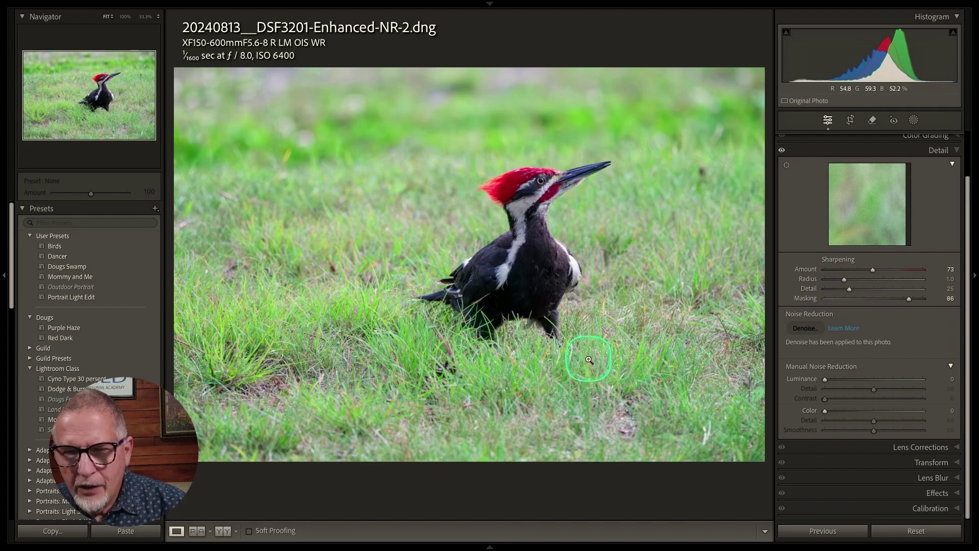
Send the adjusted woodpecker photo to Adobe Photoshop 2024 for editing
mouse_move(294, 4)
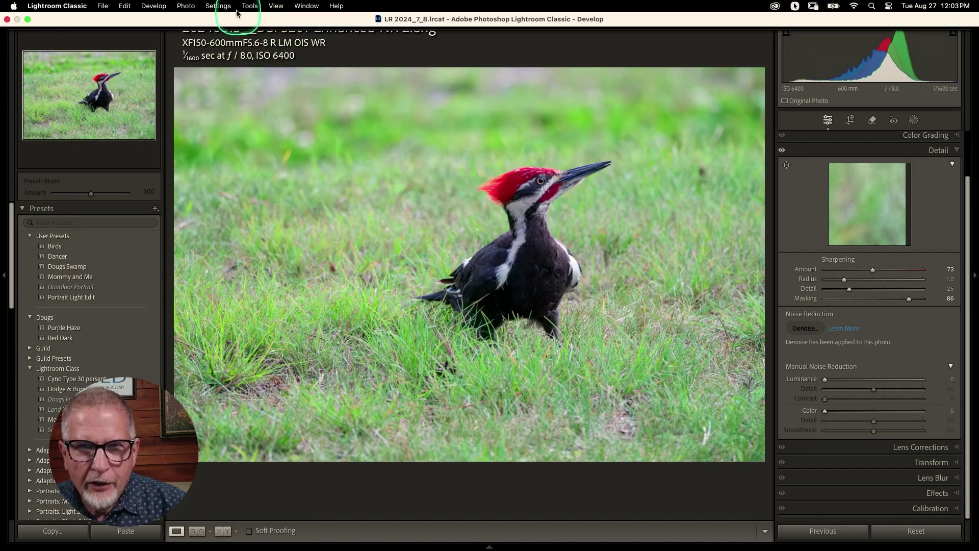
left_click(186, 6)
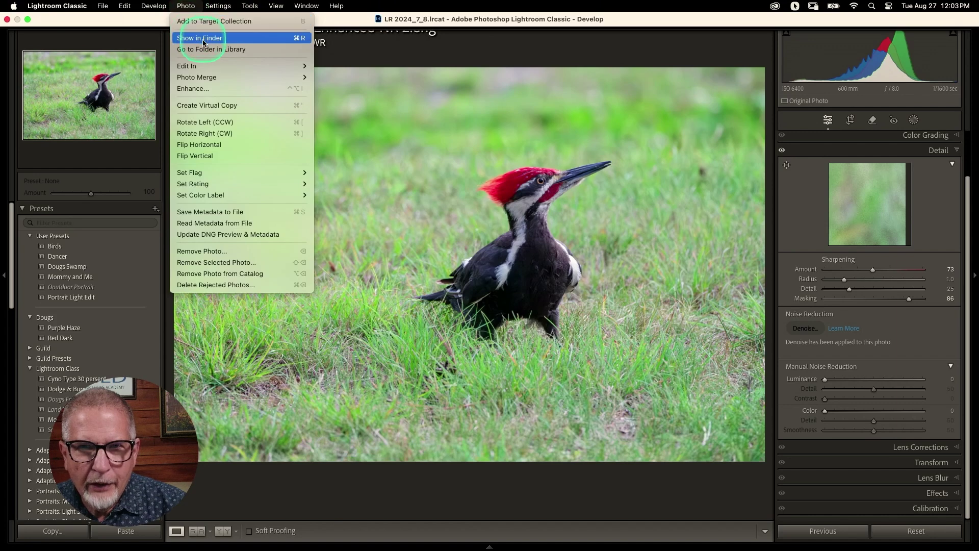
mouse_move(189, 66)
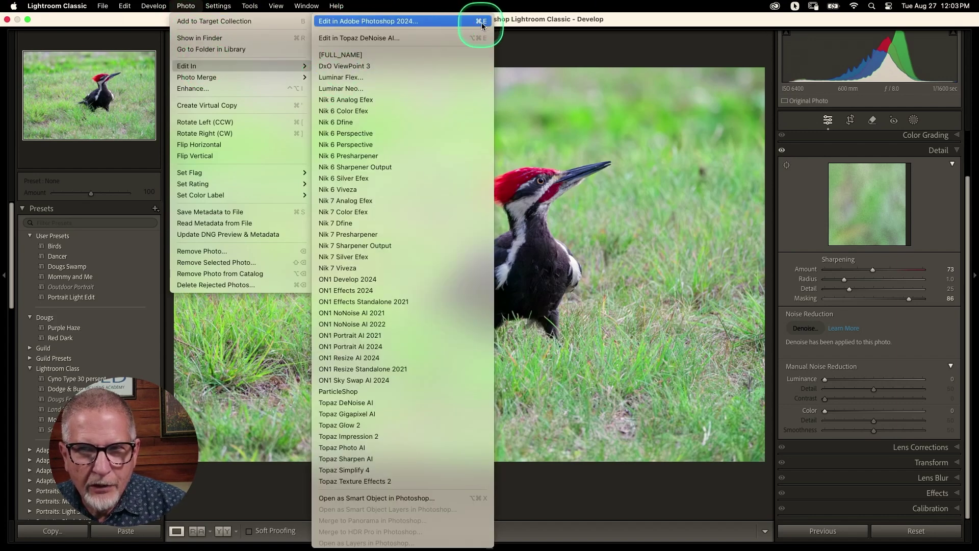
left_click(398, 22)
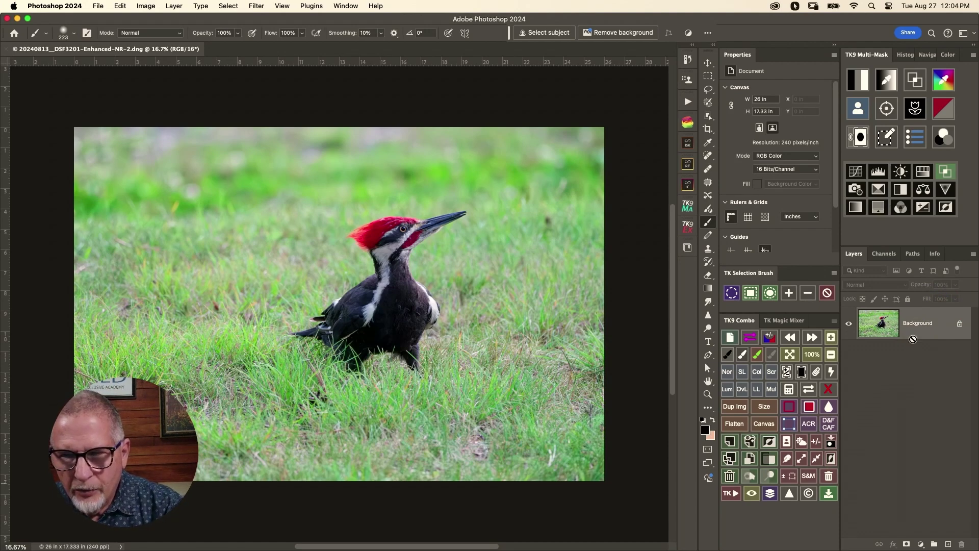
Duplicate the Background layer
key("super+j")
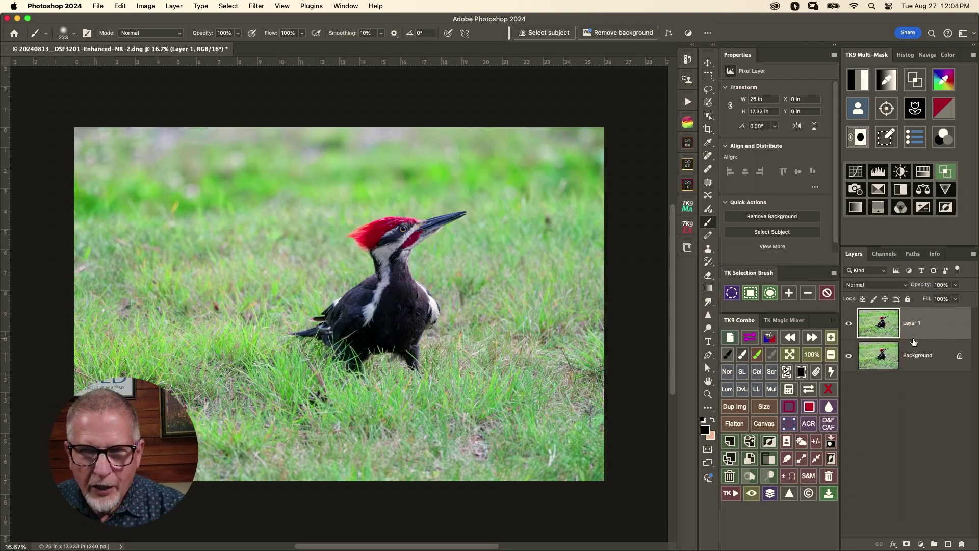
key("Delete")
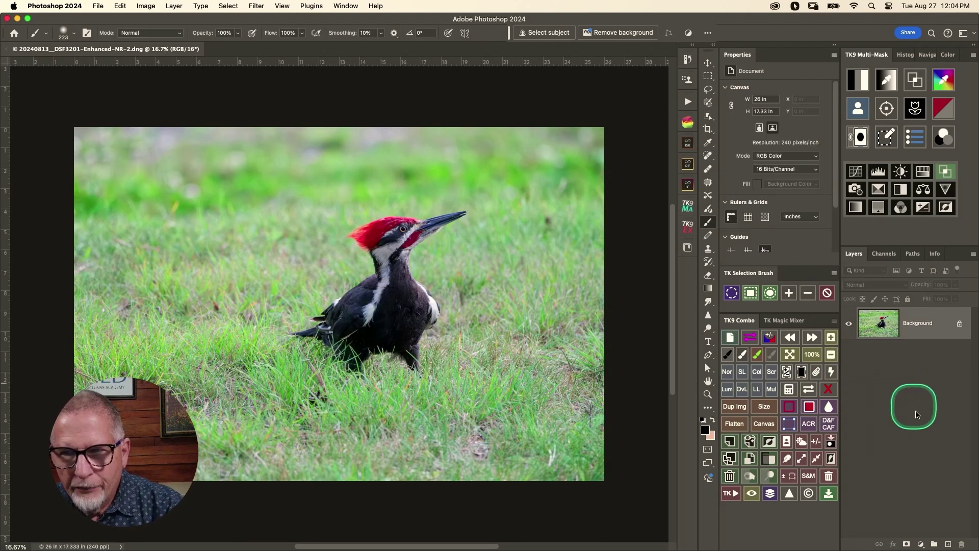
left_click_drag(885, 327, 945, 544)
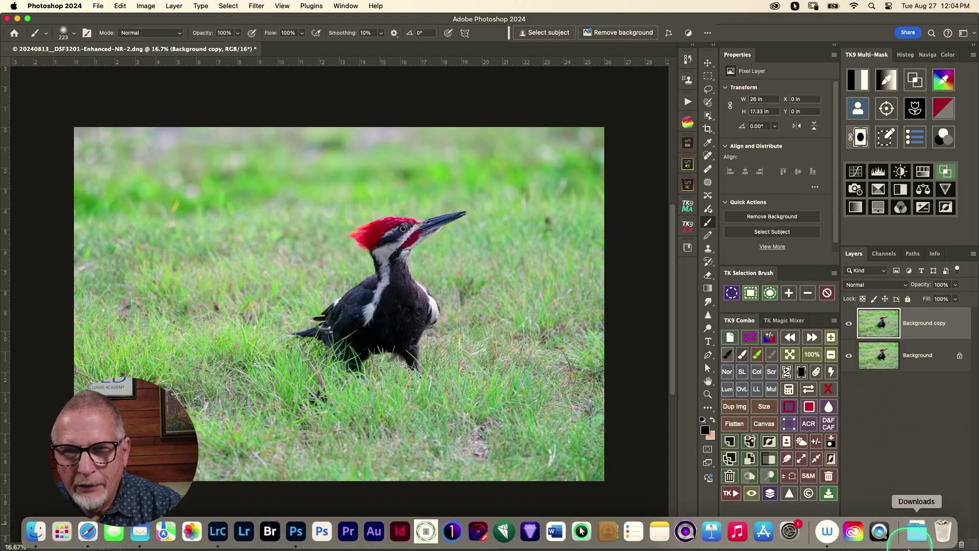
Start Neural Filters on the duplicated layer and enable the Depth Blur filter
left_click(257, 5)
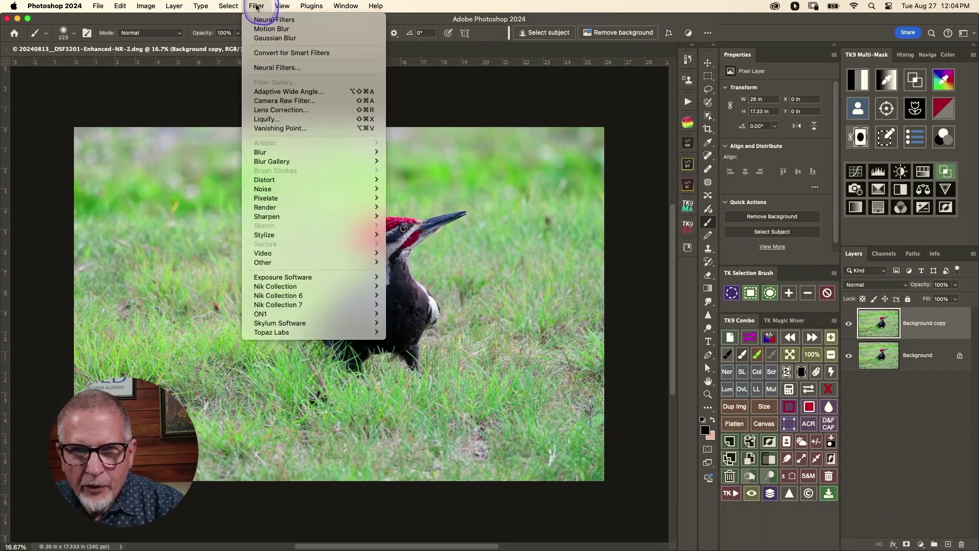
left_click(267, 68)
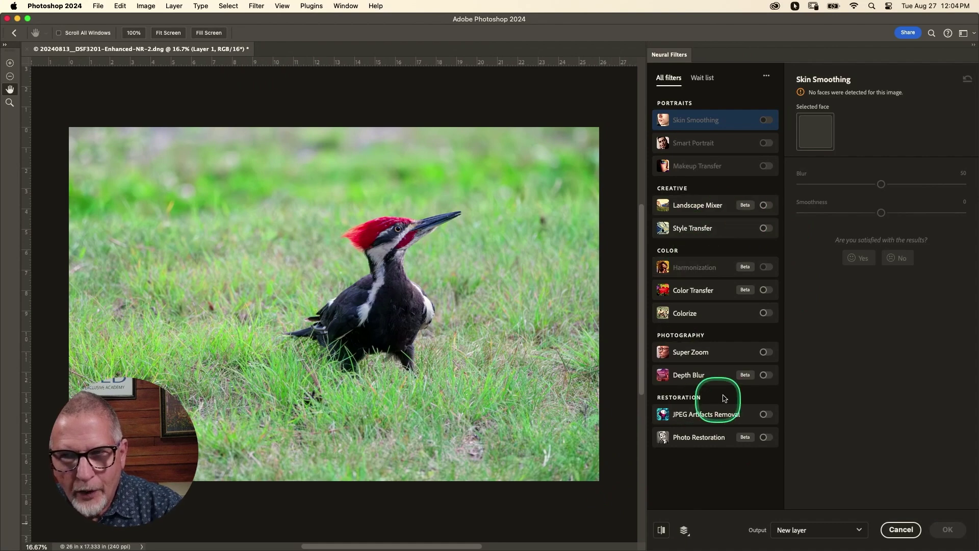
mouse_move(706, 380)
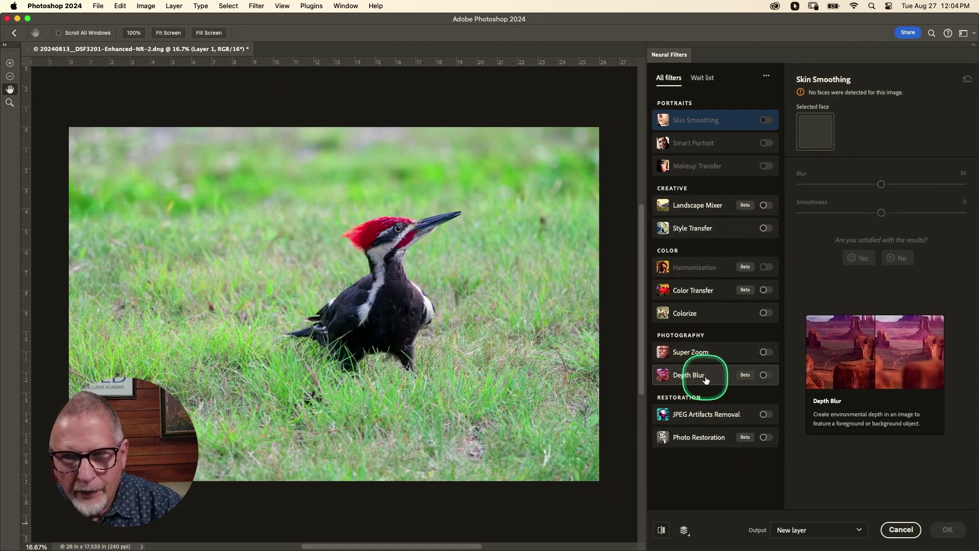
left_click(766, 376)
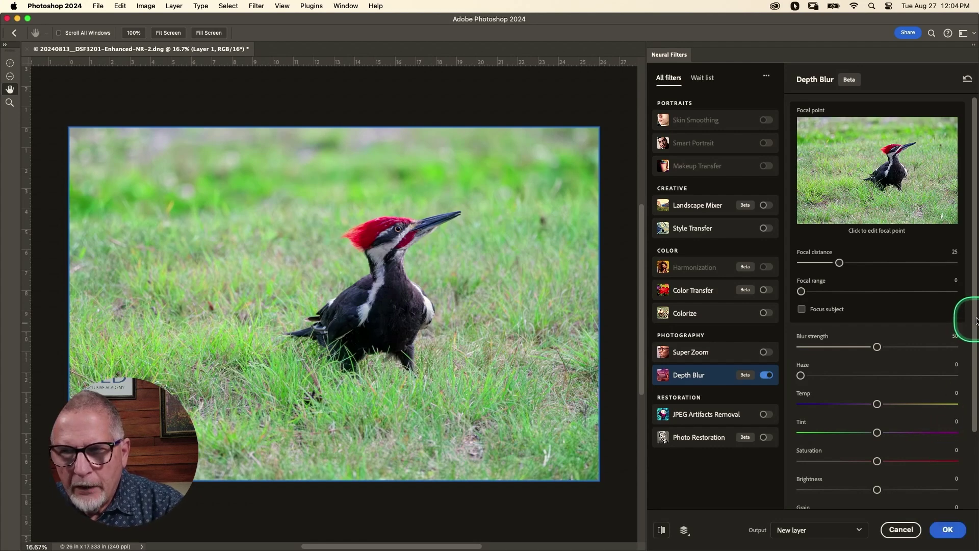
Enable Focus subject and Output depth map only in the Depth Blur settings
scroll(976, 317, "down", 1)
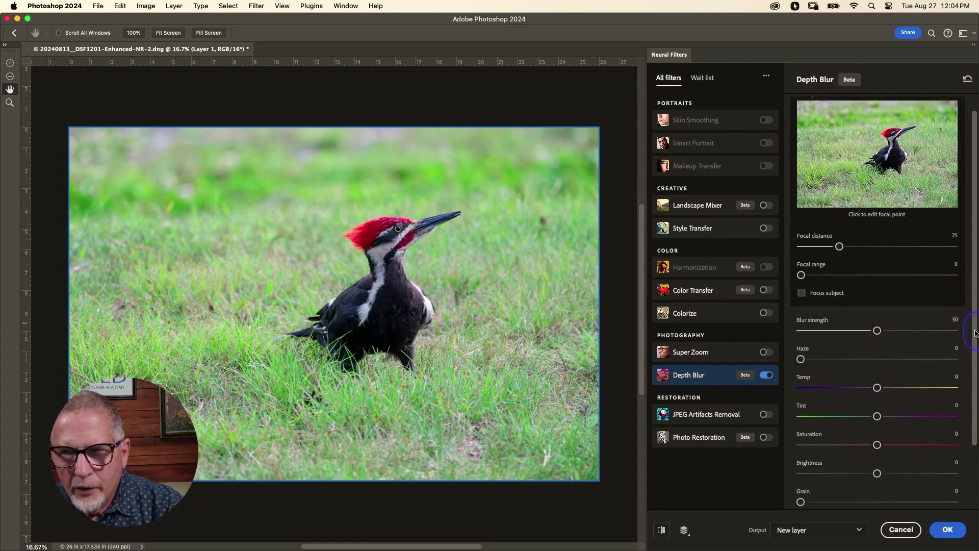
scroll(977, 313, "up", 1)
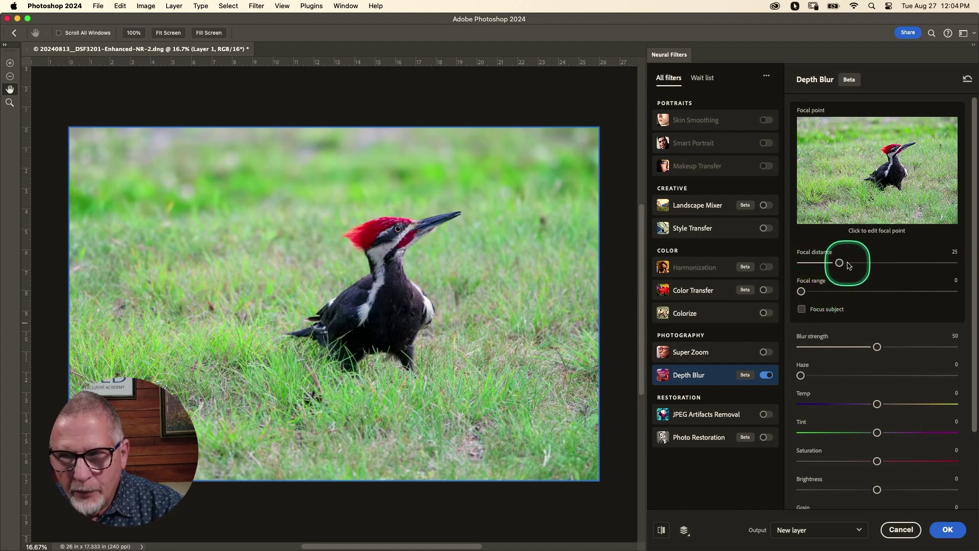
left_click(801, 309)
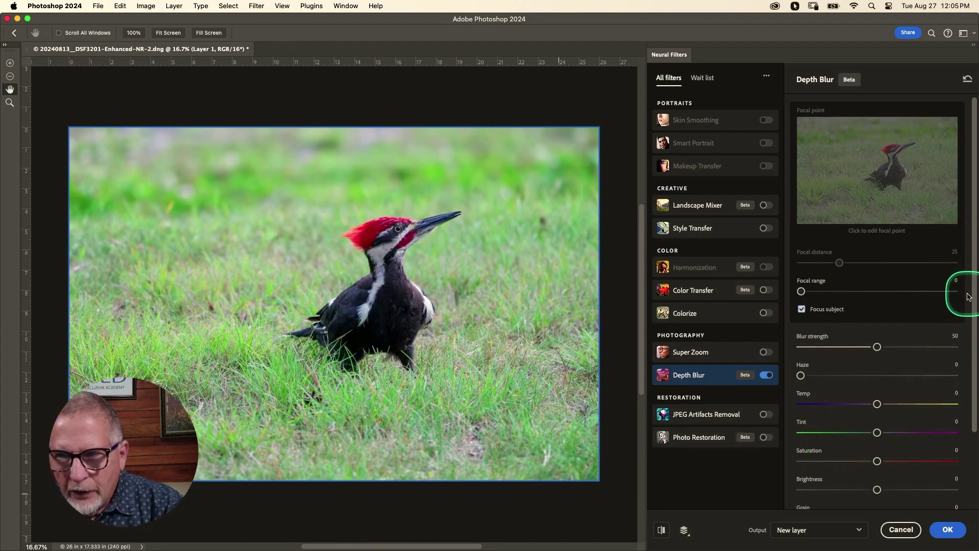
left_click_drag(974, 294, 972, 349)
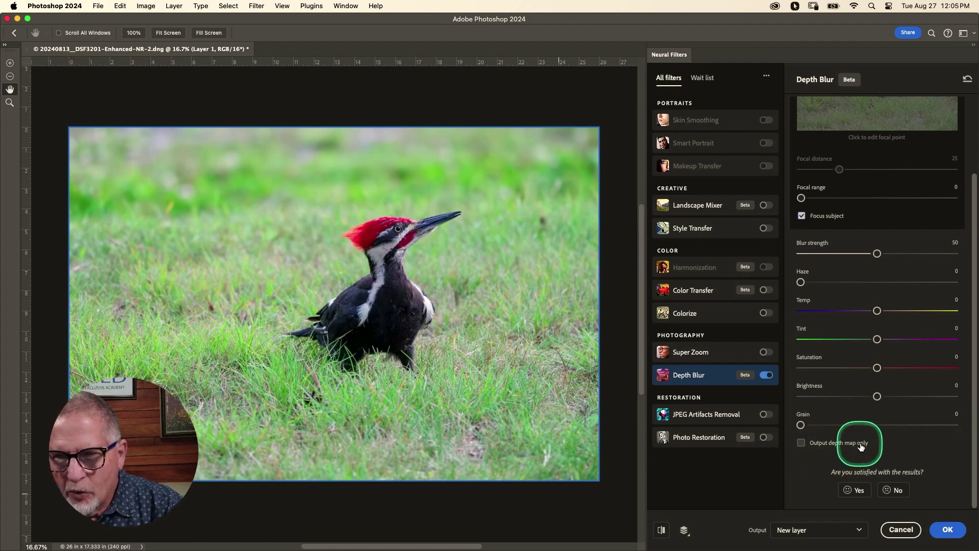
left_click(800, 444)
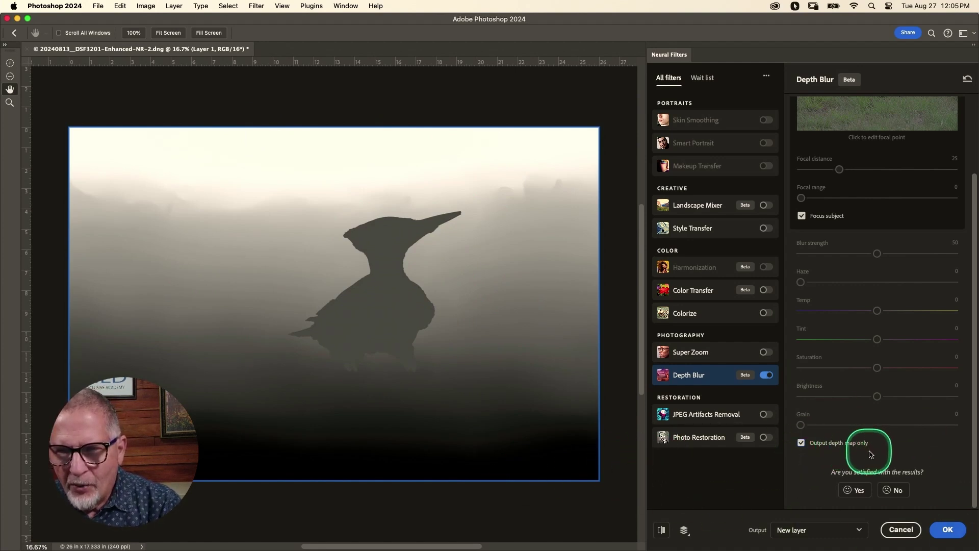
Output the Depth Blur depth map to a new layer and load its RGB channel as a selection
left_click(944, 531)
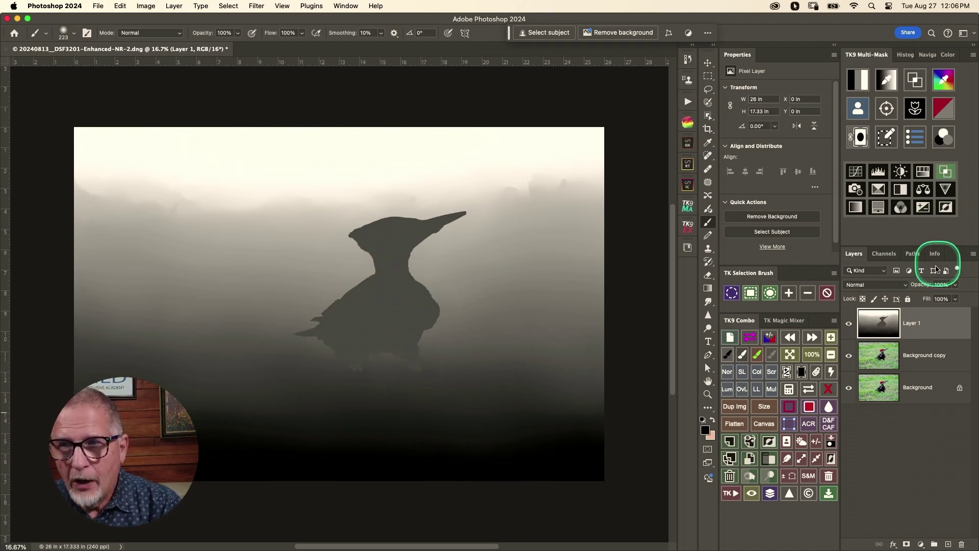
left_click(883, 253)
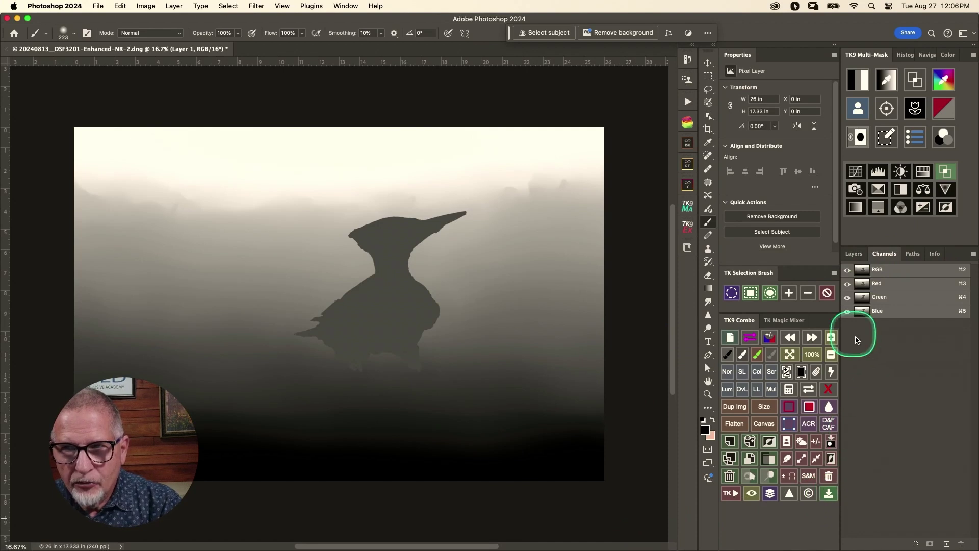
left_click(865, 270, "super")
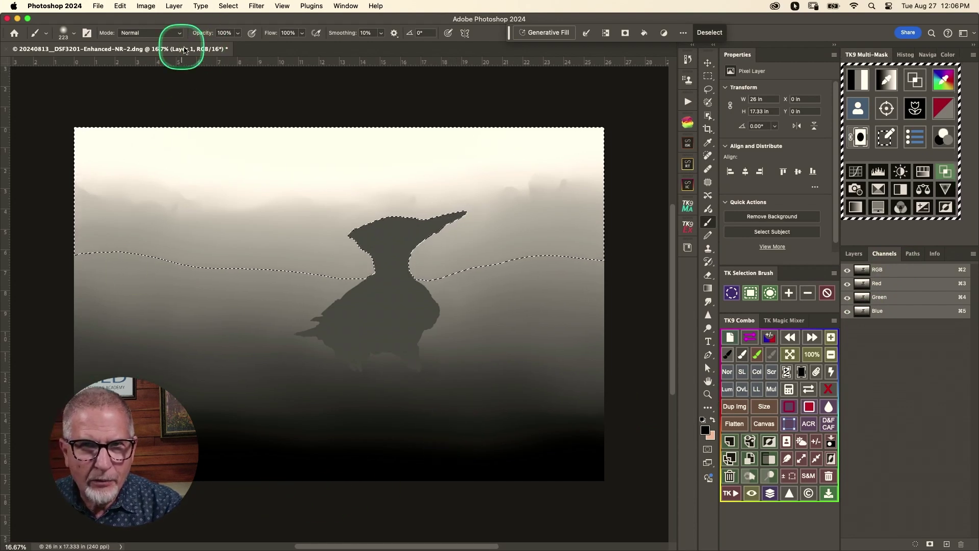
Save the selection as a new channel named Depth Map
left_click(228, 6)
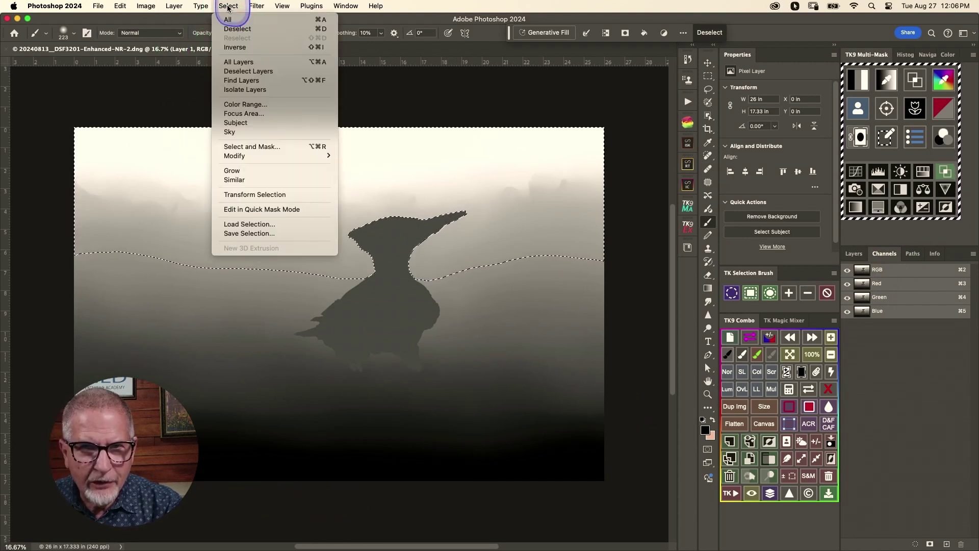
left_click(249, 233)
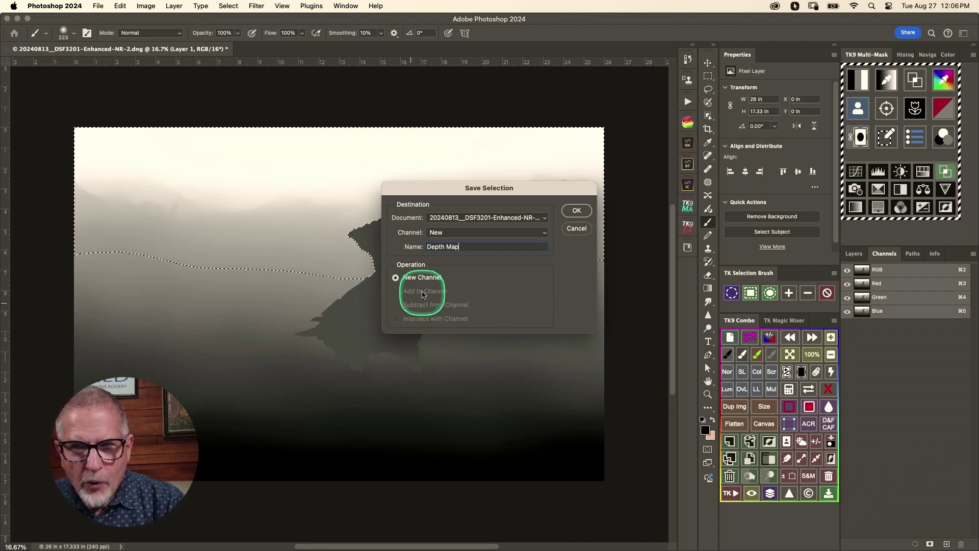
left_click(577, 211)
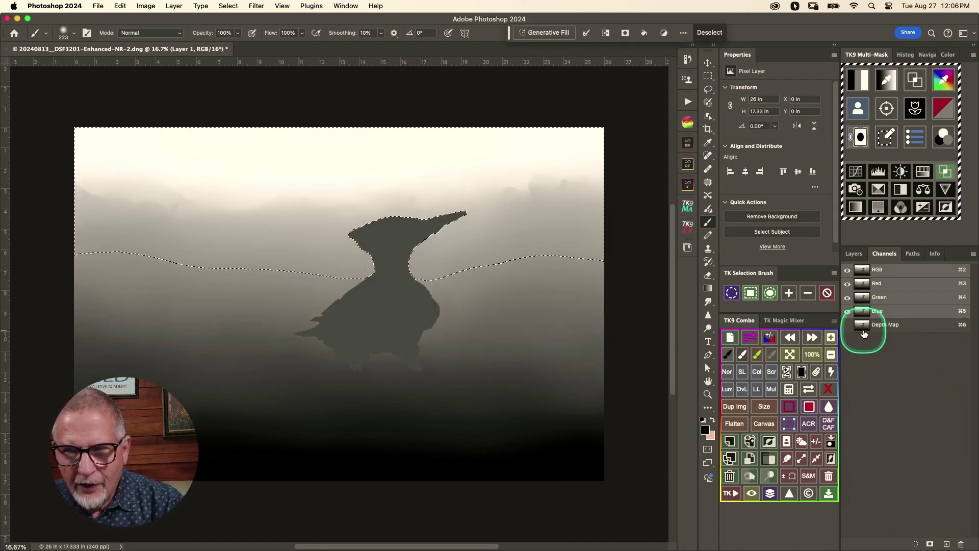
Hide Layer 1 with the depth map and add a Curves adjustment layer masked by the active selection
left_click(856, 255)
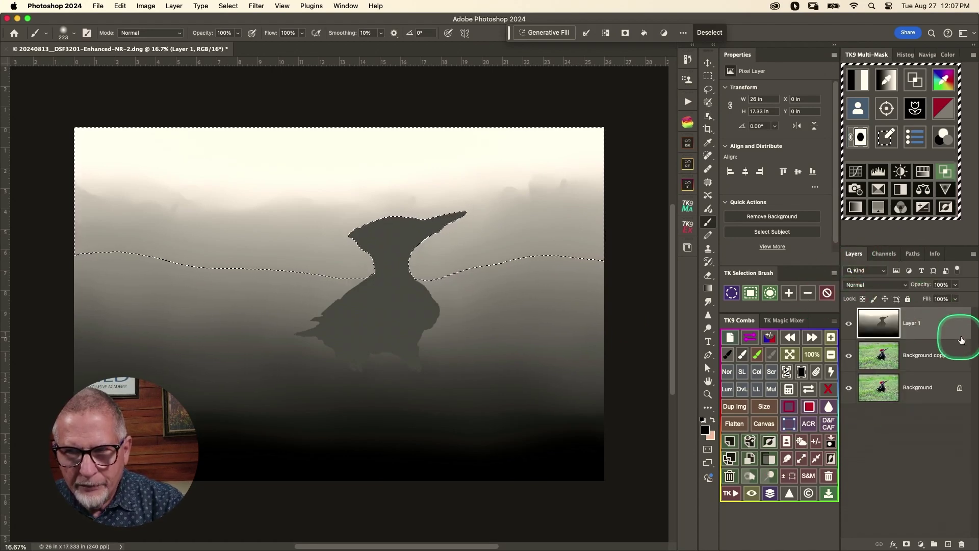
left_click(848, 323)
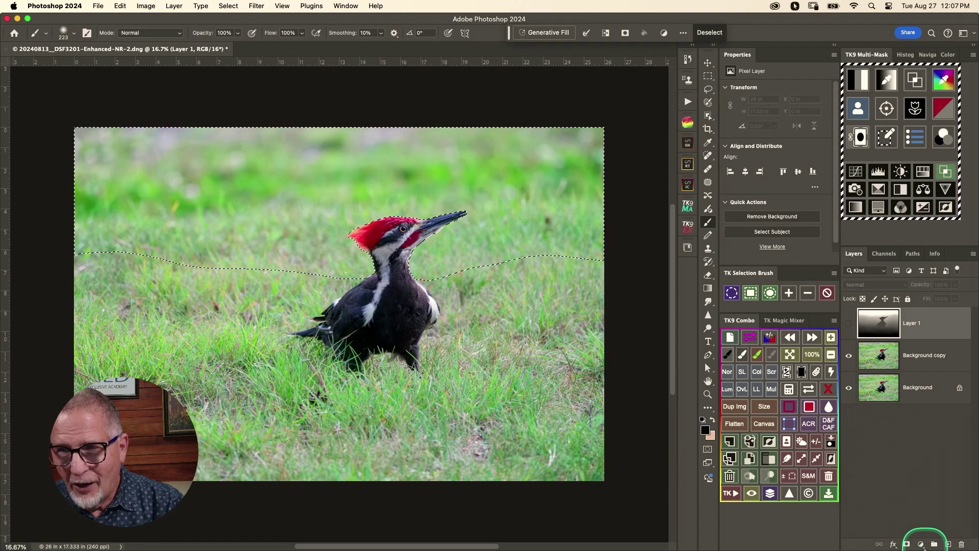
left_click(920, 545)
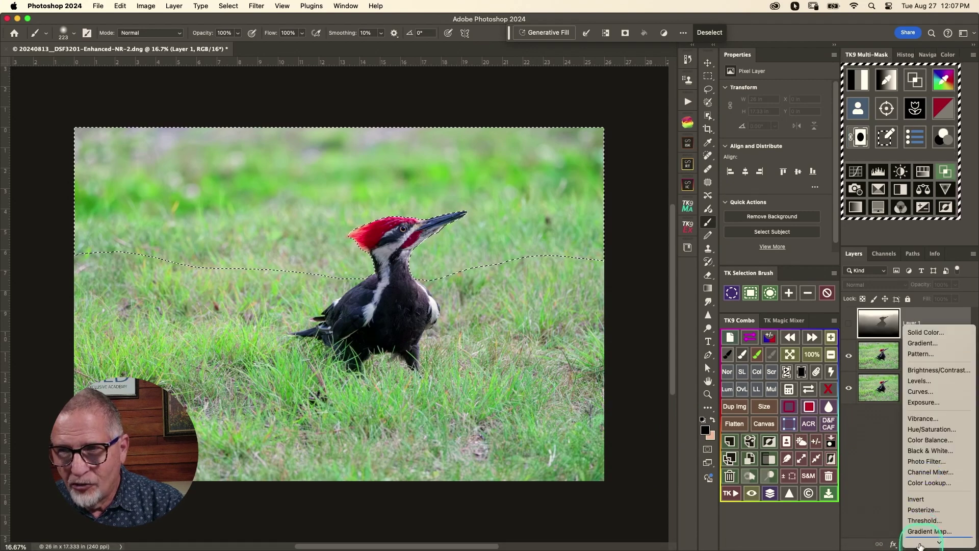
left_click(922, 392)
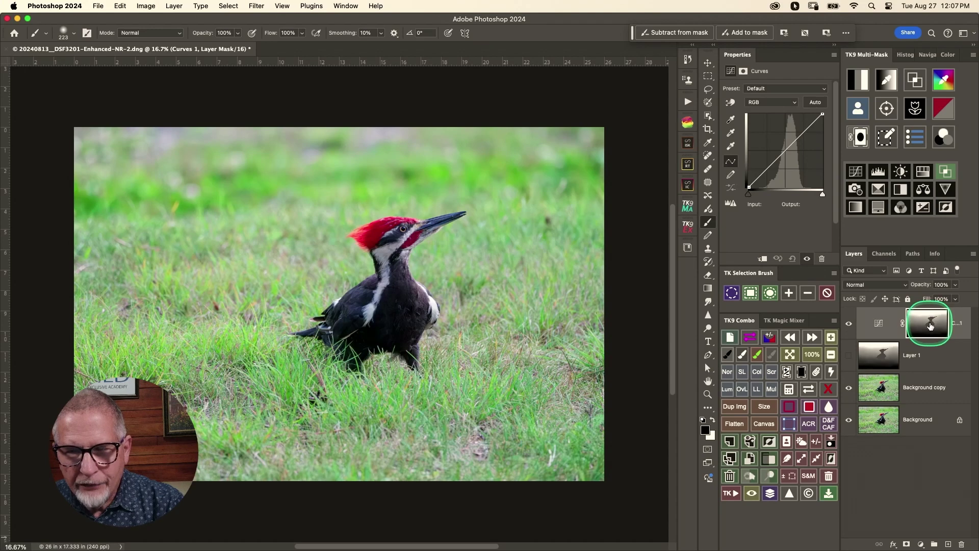
Shape the RGB curve with the white point at input 199, the midtones raised to input 121, output 170, and a shadow point at input 49
left_click(880, 327)
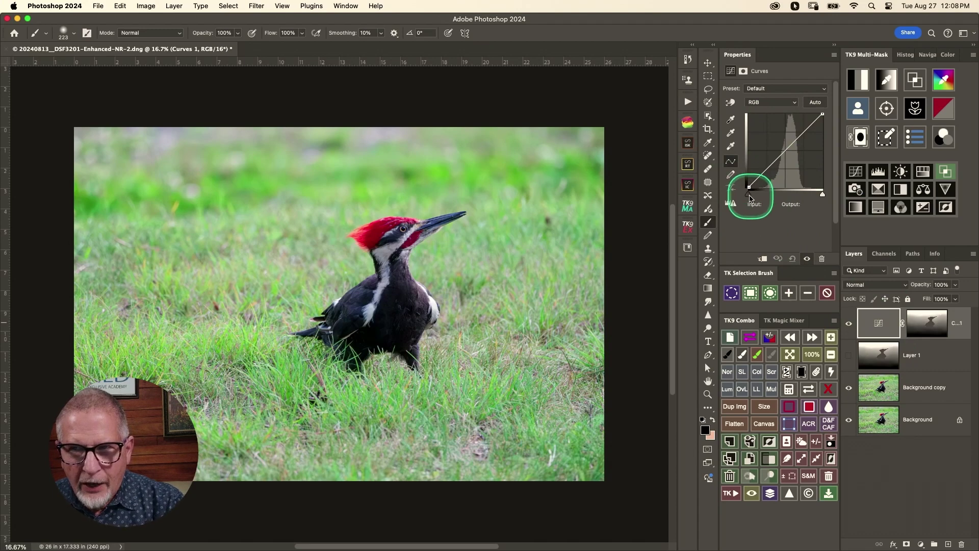
mouse_move(748, 194)
left_mouse_down()
mouse_move(761, 200)
mouse_move(748, 195)
left_mouse_up()
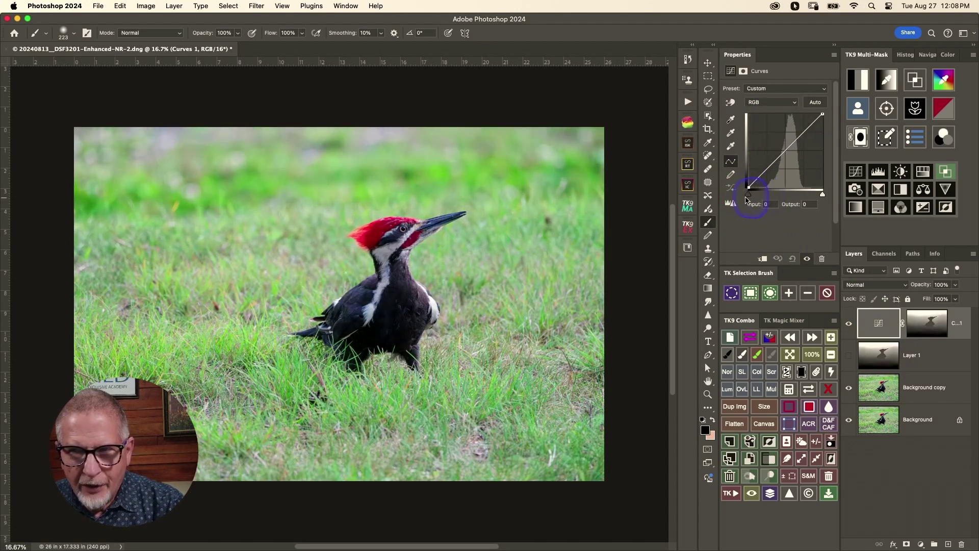
left_click_drag(823, 194, 801, 196)
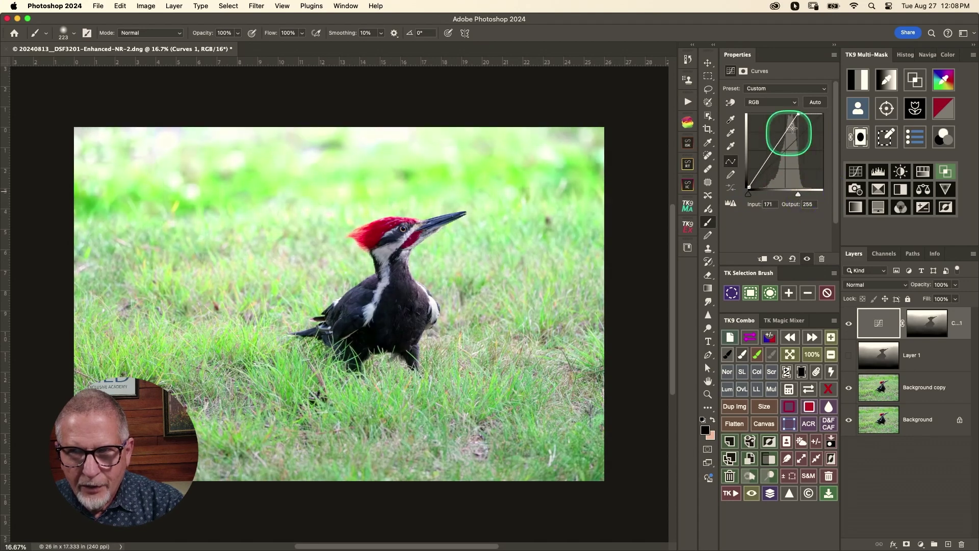
left_click(783, 143)
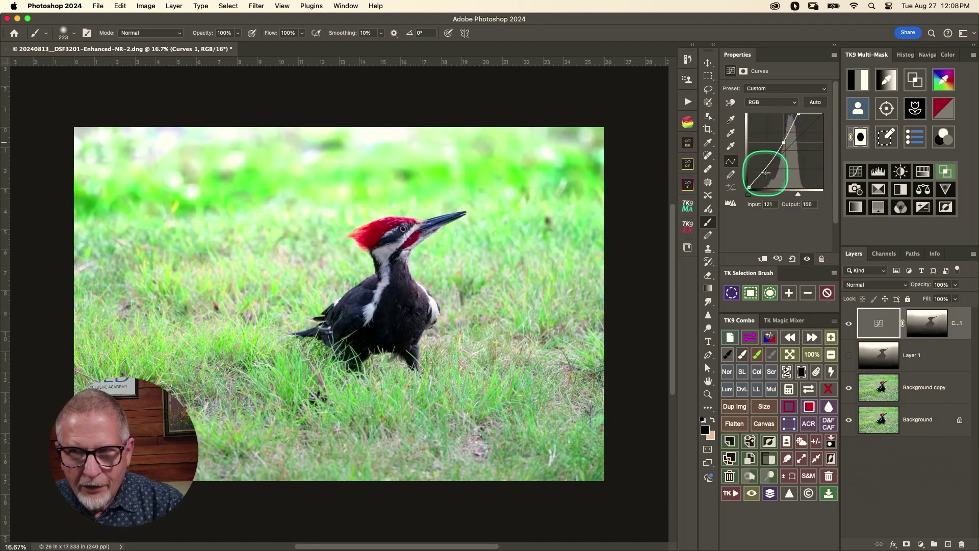
left_click_drag(766, 173, 764, 175)
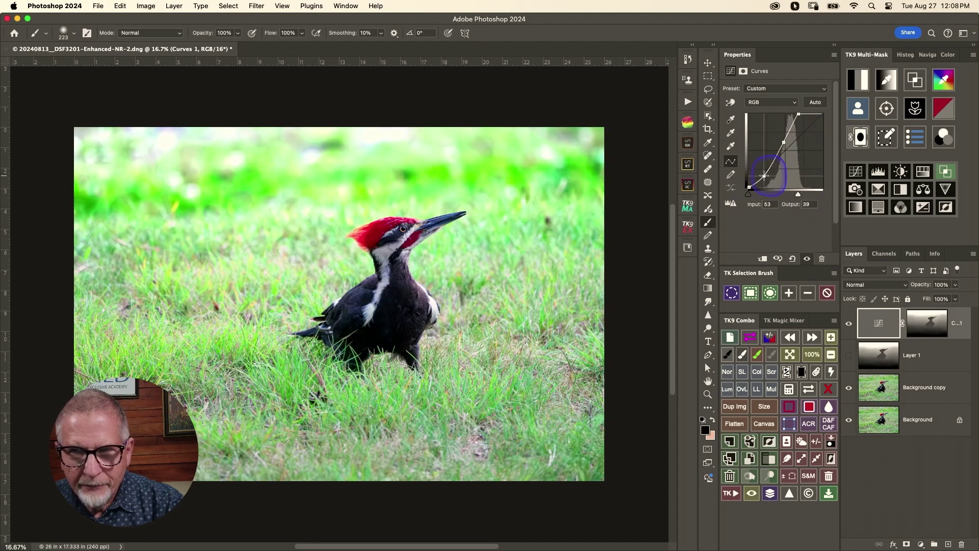
left_click_drag(783, 143, 784, 137)
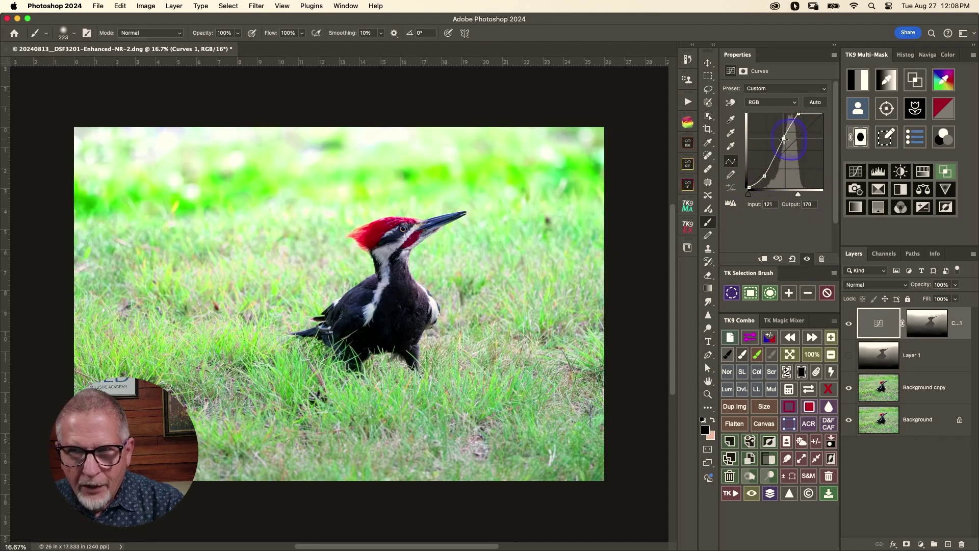
left_click_drag(775, 175, 770, 180)
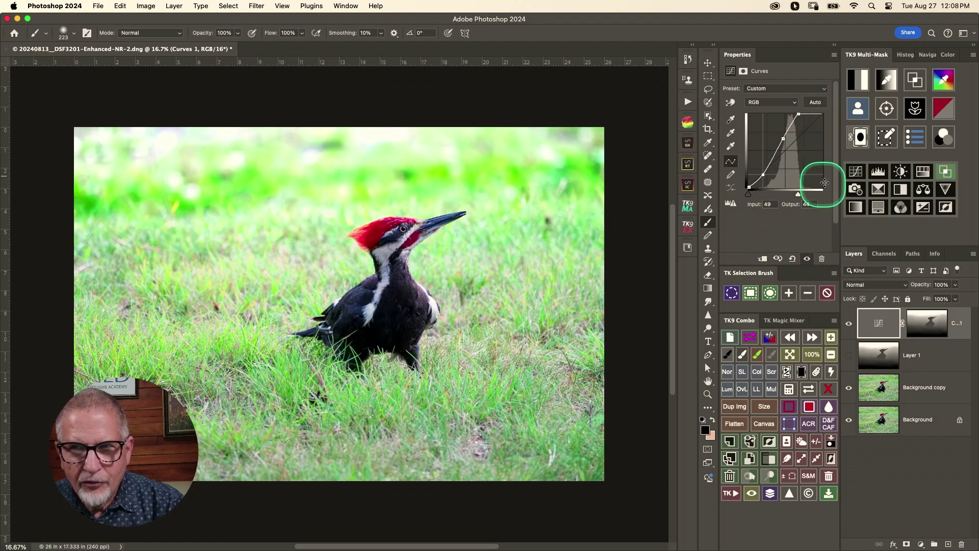
left_click_drag(799, 114, 806, 114)
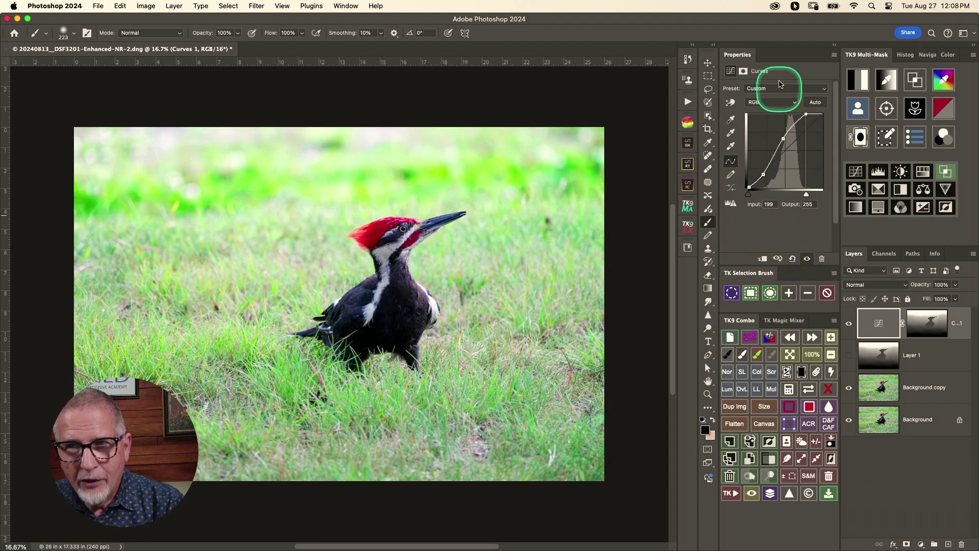
Lower the Green channel's curve to input 154, output 131, and compare the photo with and without the Curves adjustment
left_click(794, 102)
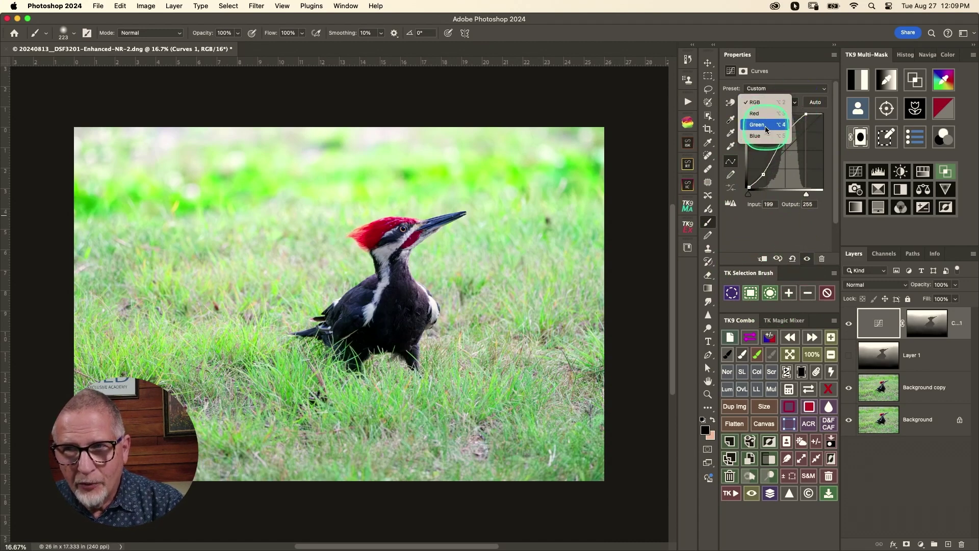
left_click(763, 126)
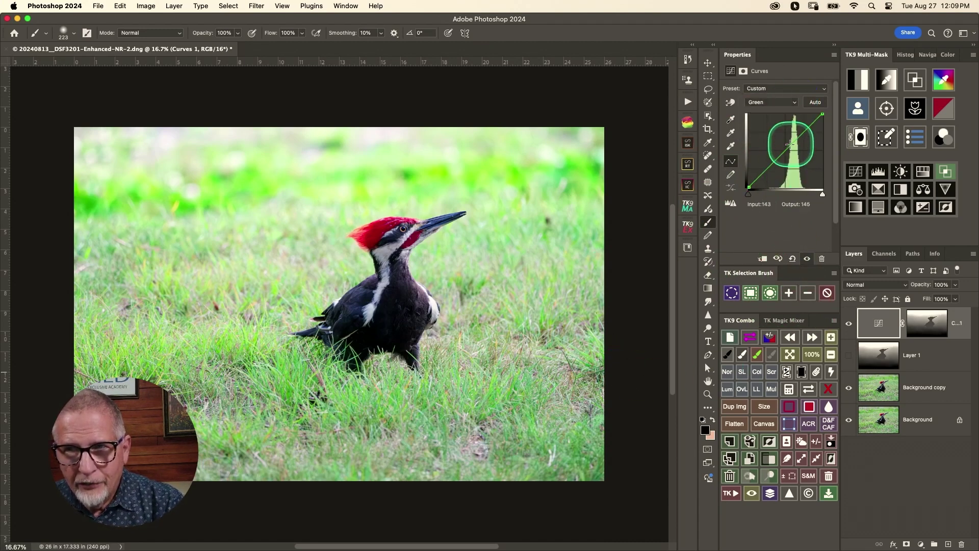
left_click_drag(791, 144, 793, 151)
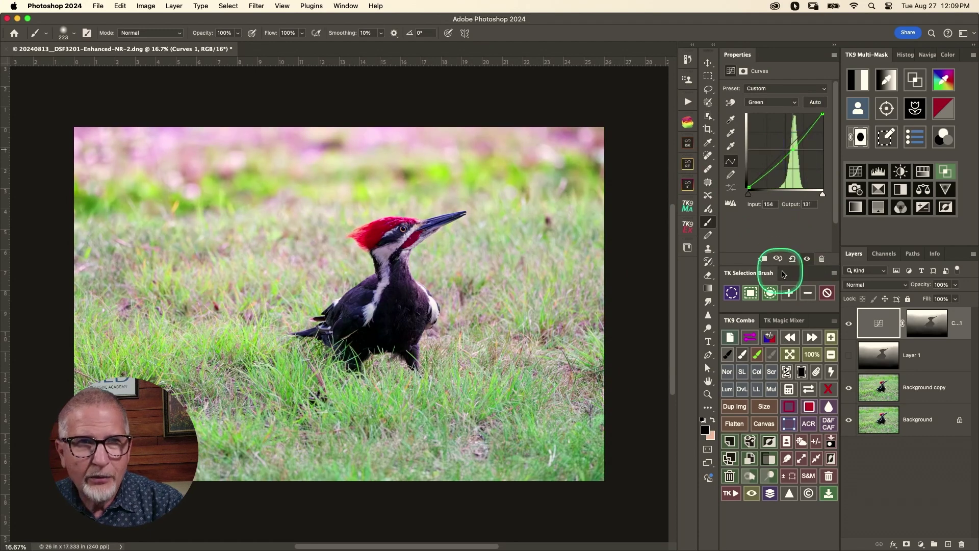
left_click(849, 326)
left_click(849, 325)
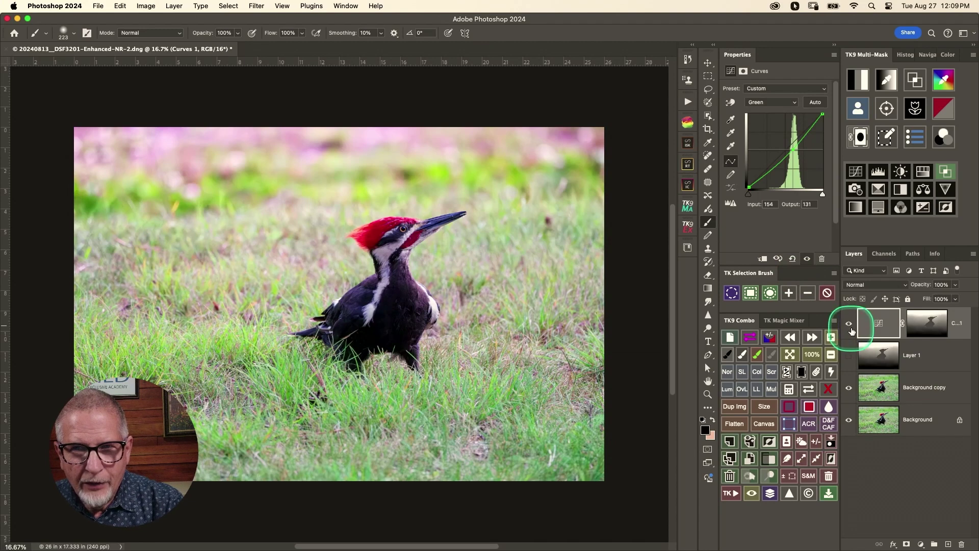
left_click(849, 326)
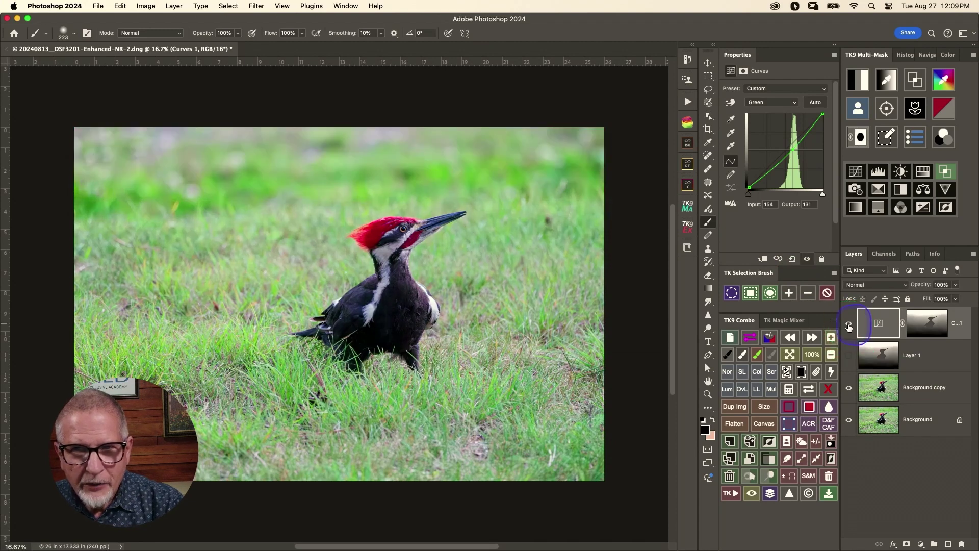
left_click(849, 326)
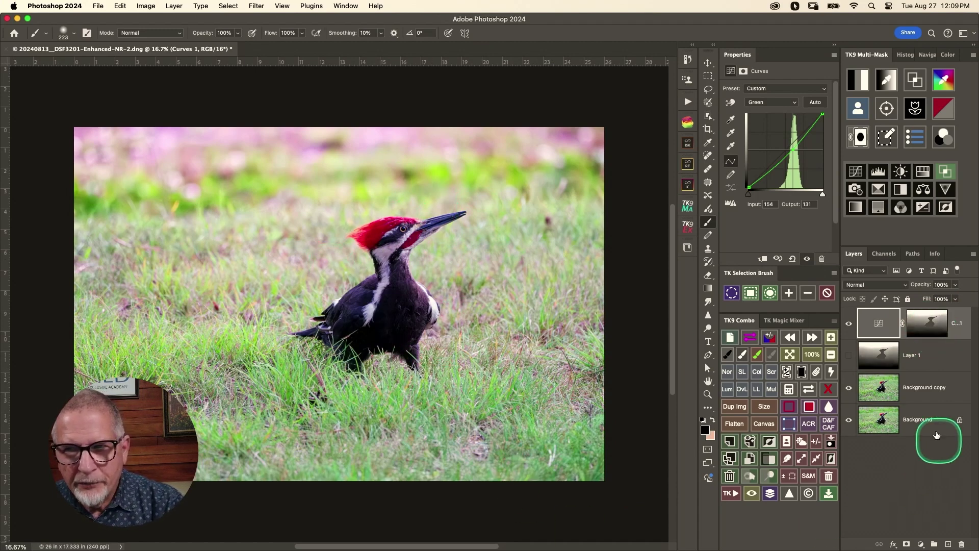
Delete the hidden depth map layer, Layer 1
left_click(939, 361)
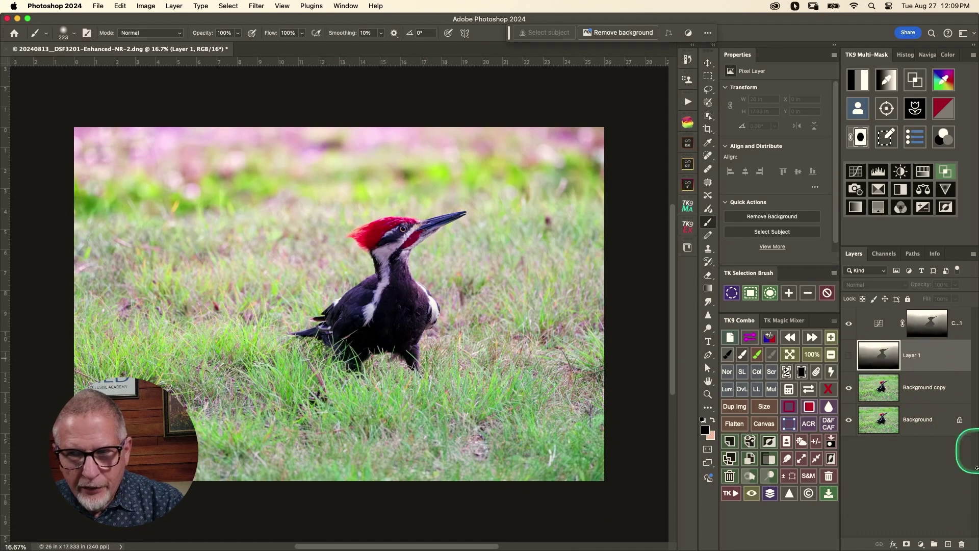
left_click(960, 545)
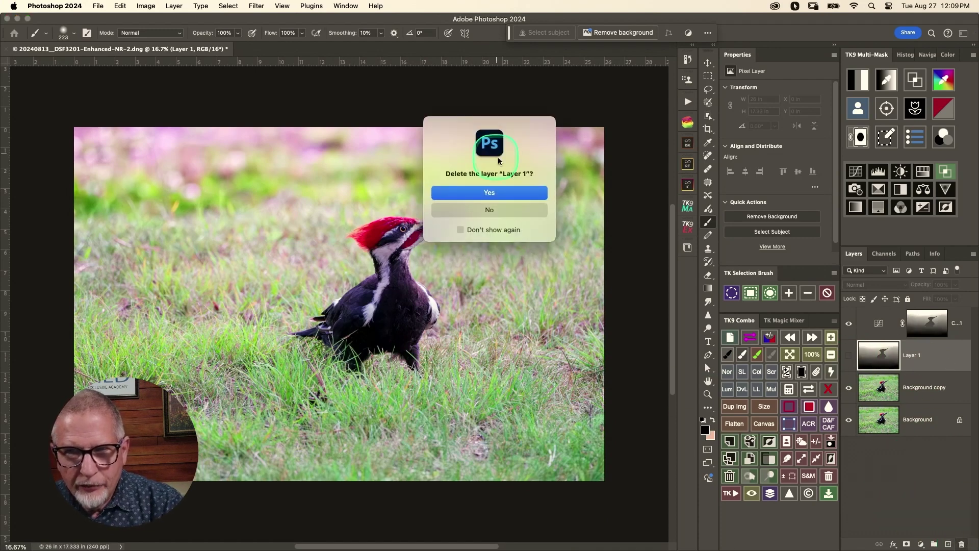
left_click(504, 196)
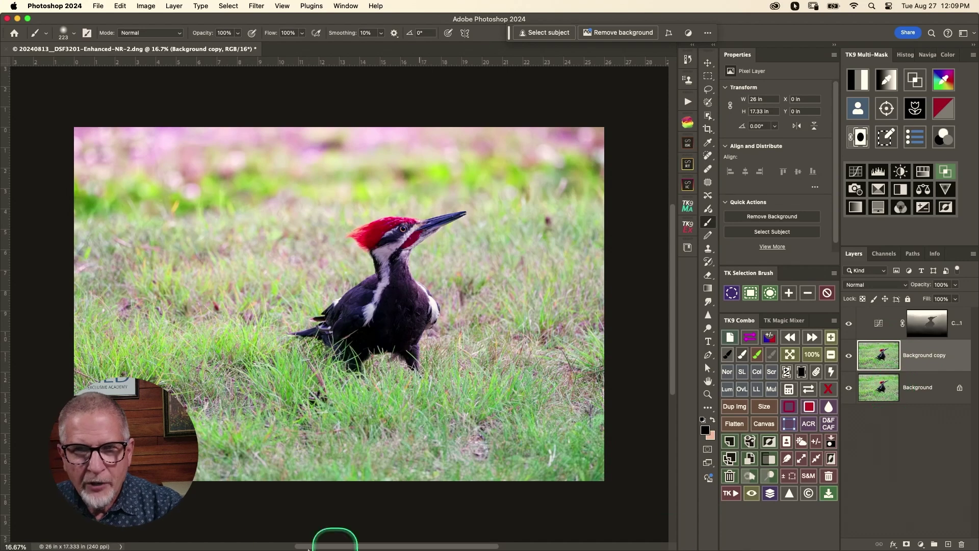
left_click(256, 6)
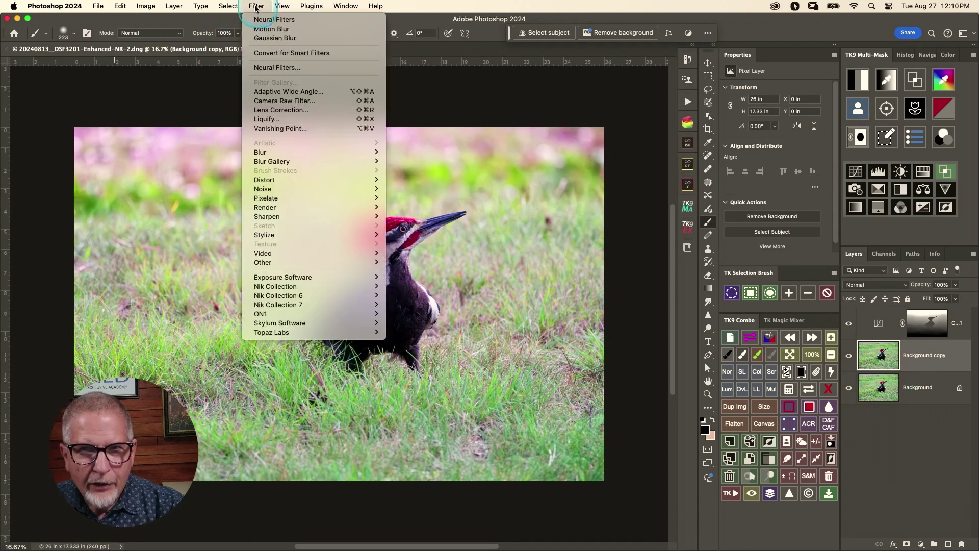
mouse_move(271, 152)
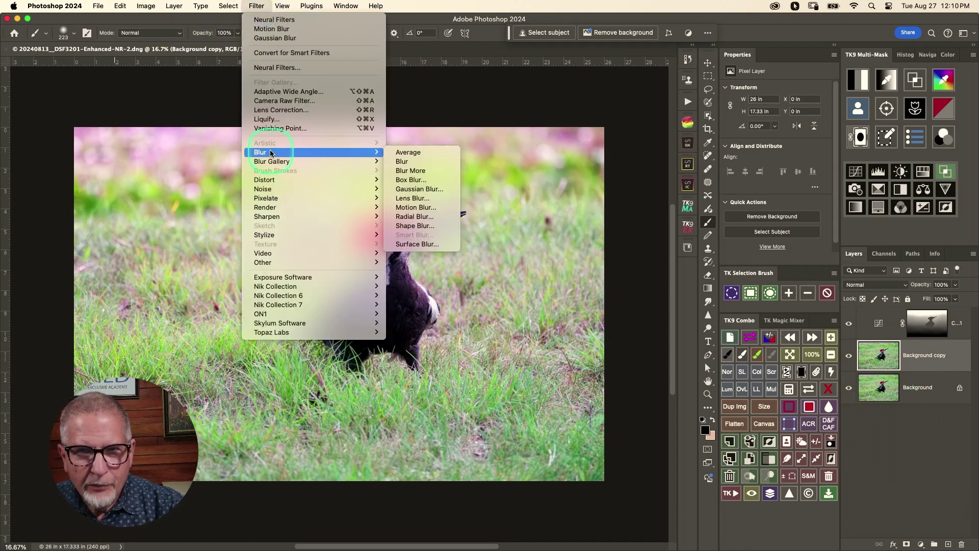
left_click(421, 191)
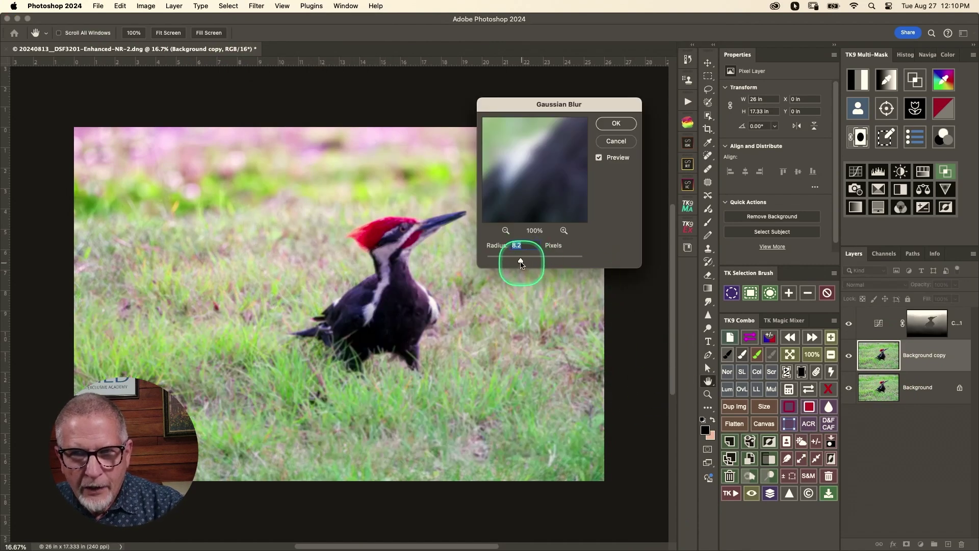
mouse_move(519, 260)
left_mouse_down()
mouse_move(548, 261)
mouse_move(531, 263)
left_mouse_up()
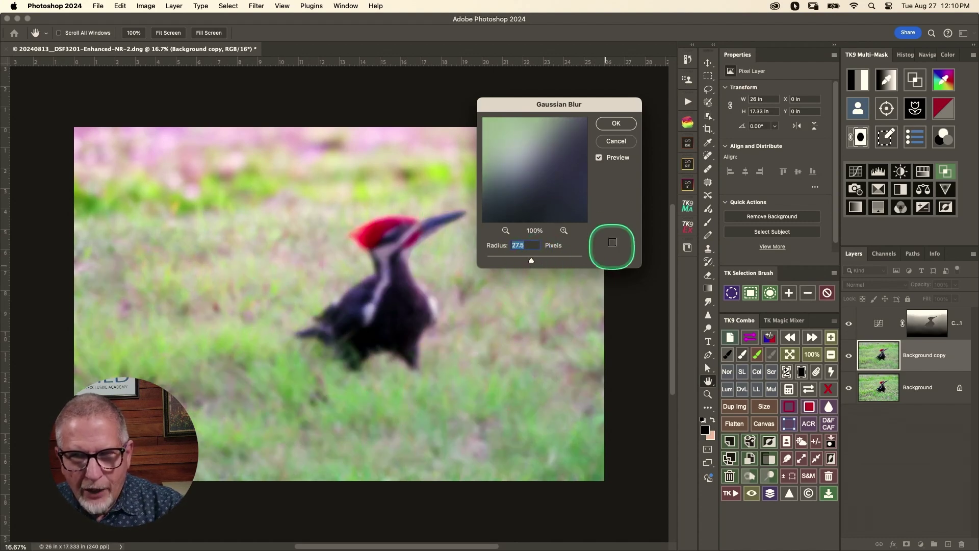
left_click(626, 141)
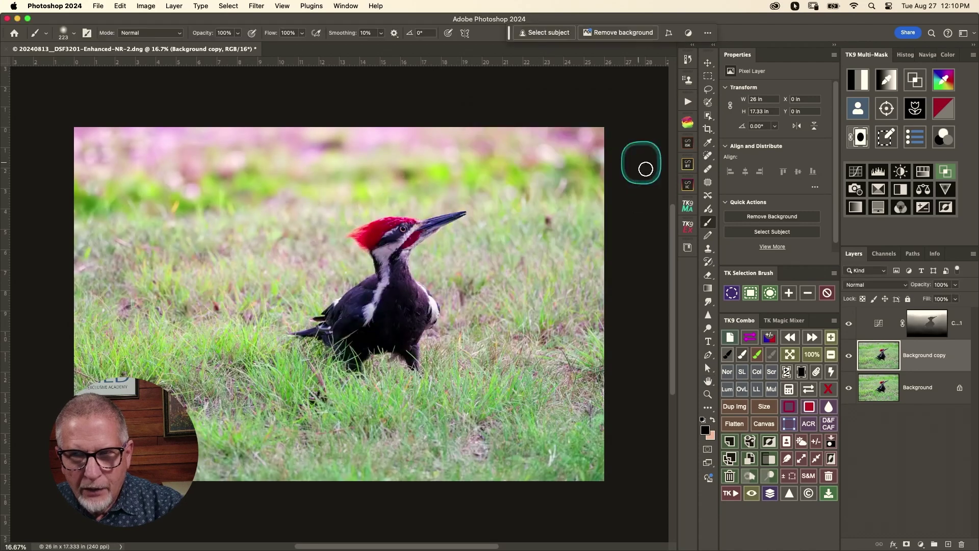
Convert the Background copy layer to a Smart Object and apply a Gaussian Blur with a radius of 20.4 pixels
right_click(943, 360)
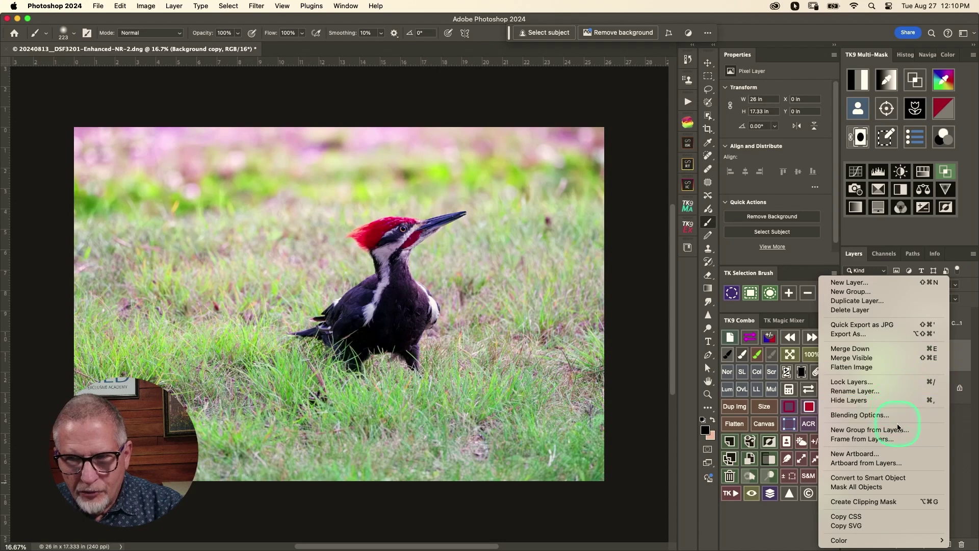
left_click(898, 479)
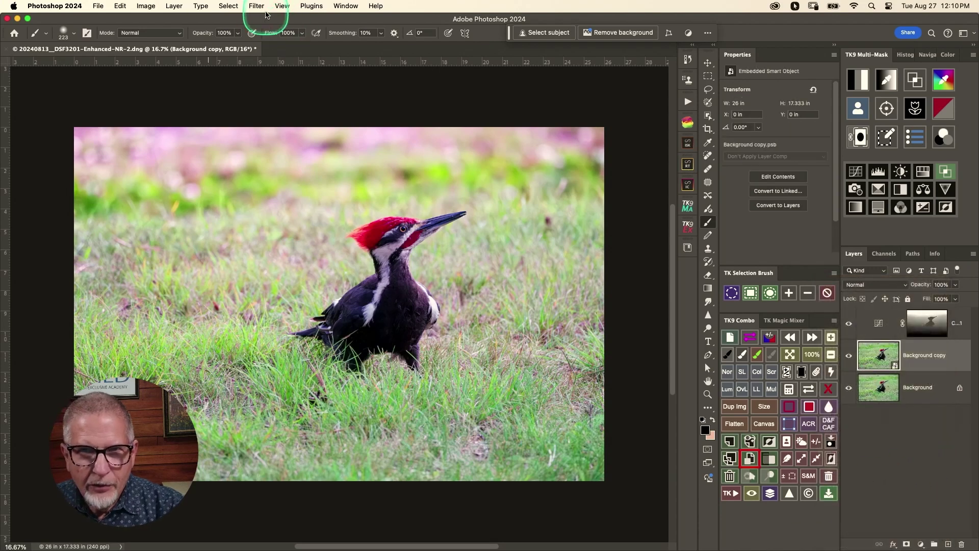
left_click(256, 6)
mouse_move(357, 152)
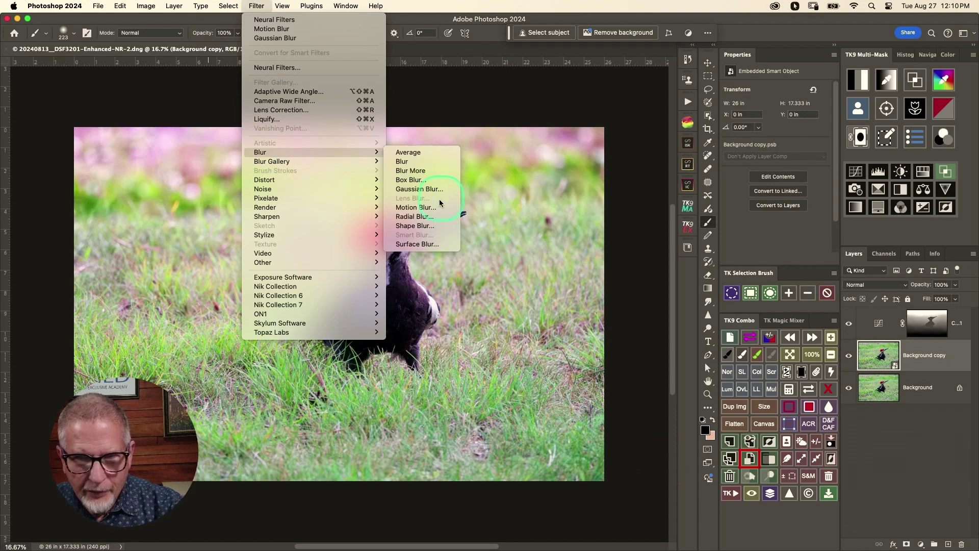
left_click(419, 190)
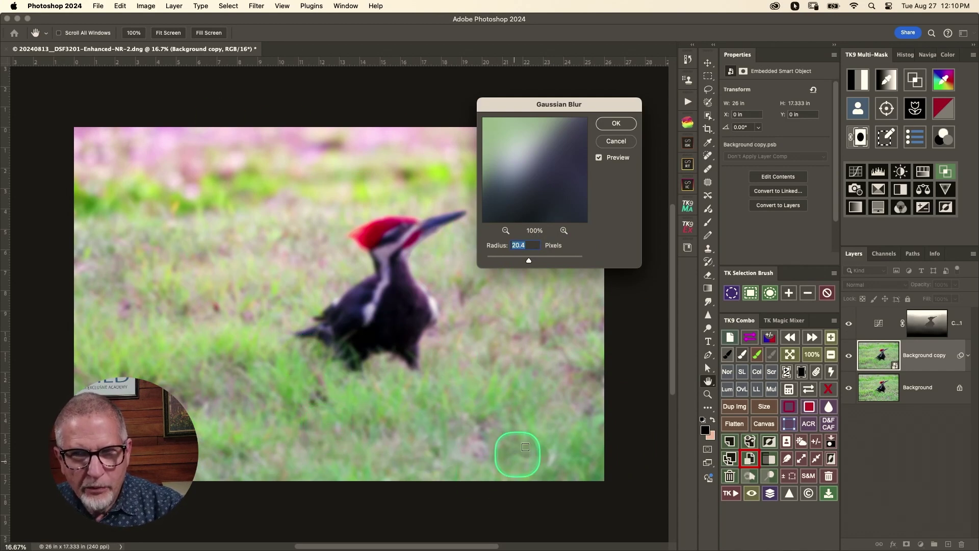
key("Return")
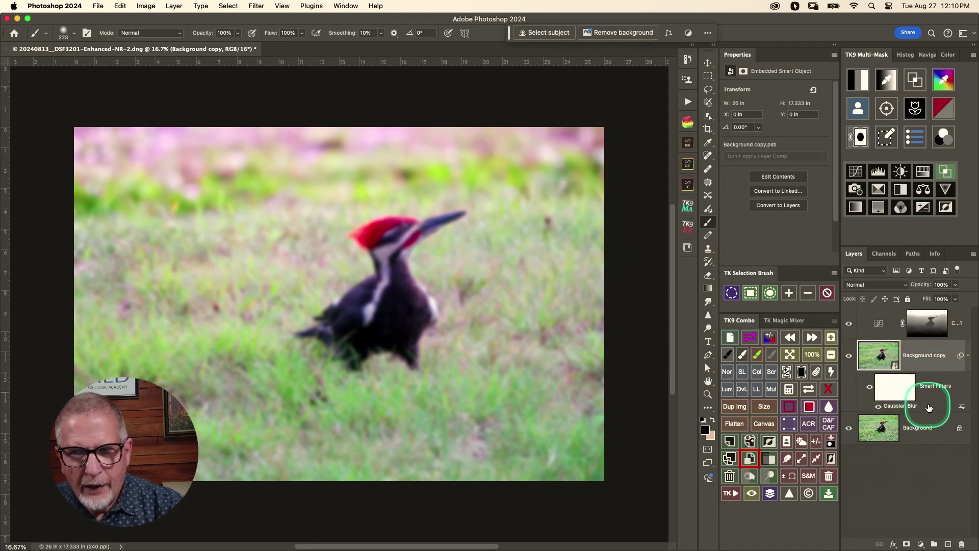
Copy the Curves adjustment's depth mask onto the blurred Background copy layer and select the copied mask
left_click(927, 322)
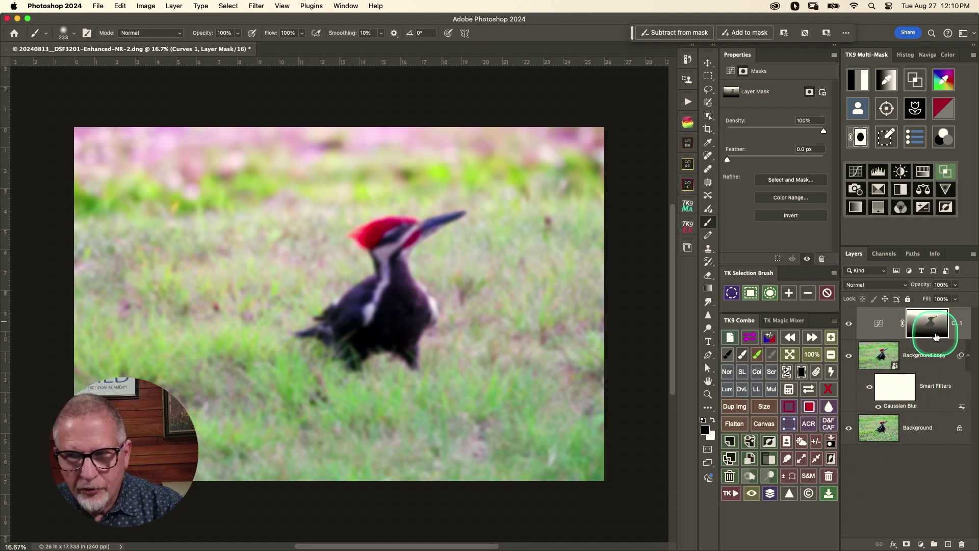
left_click_drag(928, 327, 930, 360)
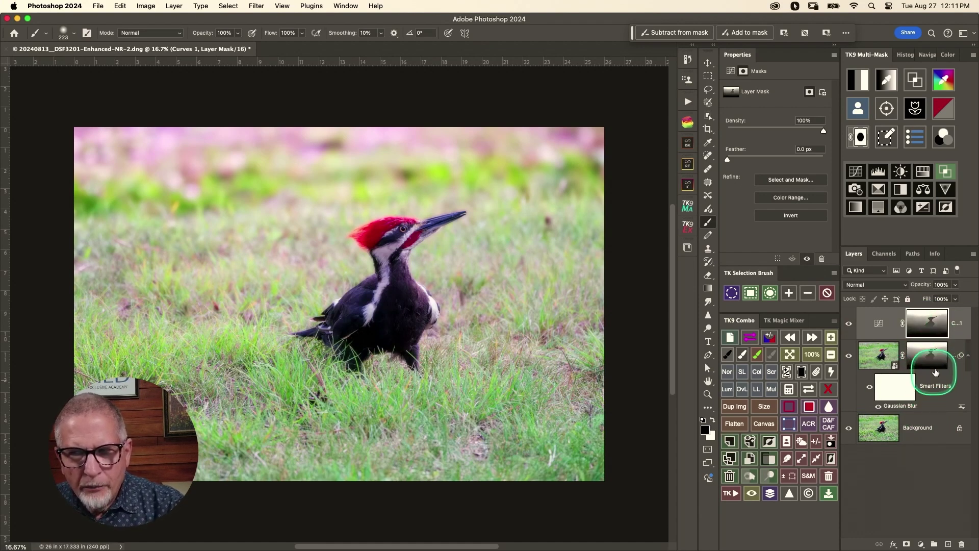
left_click(930, 353)
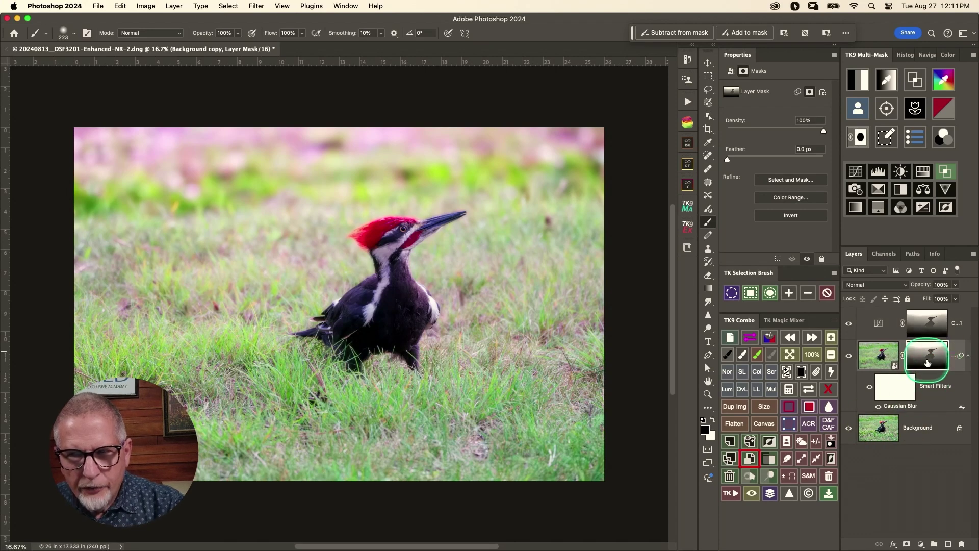
Display the Background copy's mask alone, darken the bird using Levels with inputs 23, 0.75 and 225, and return to the photo view
left_click(933, 352, "alt")
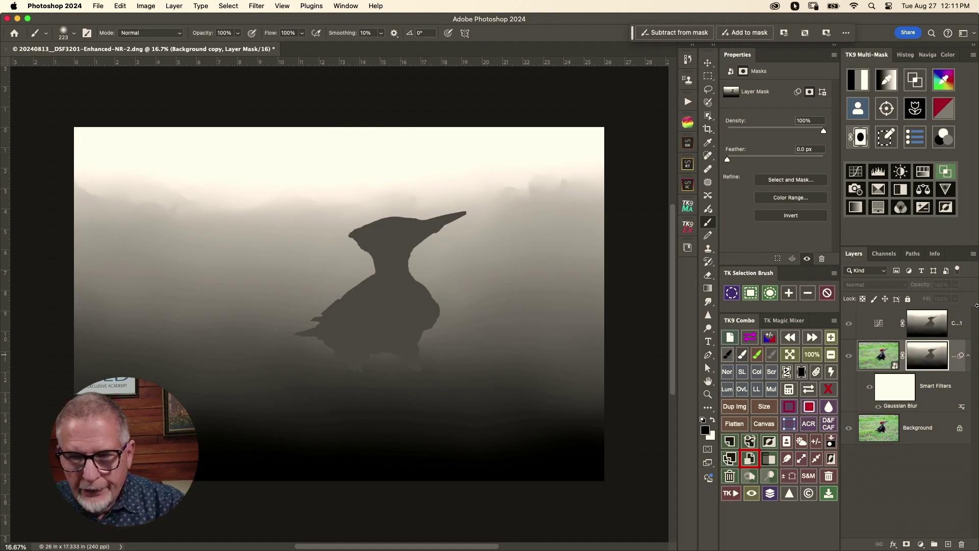
key("super+l")
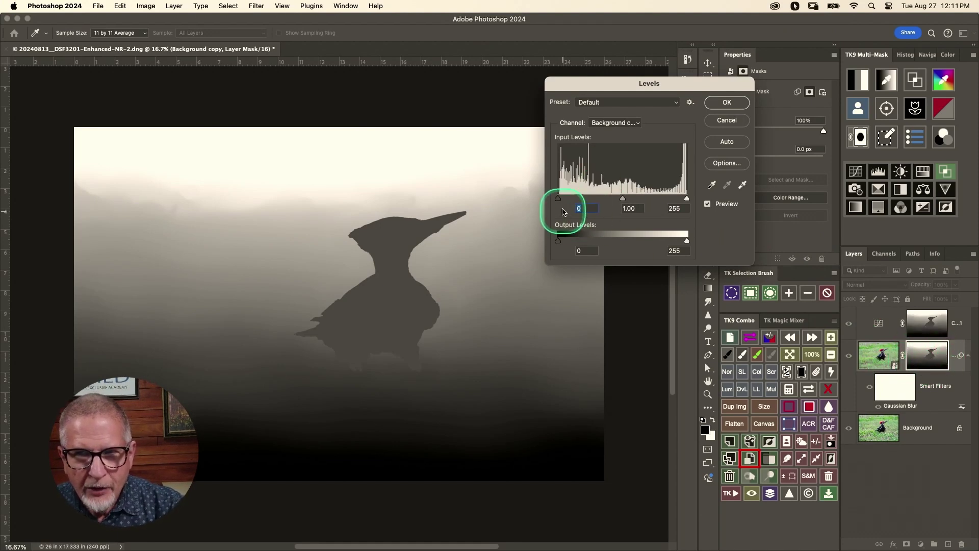
left_click_drag(562, 200, 566, 200)
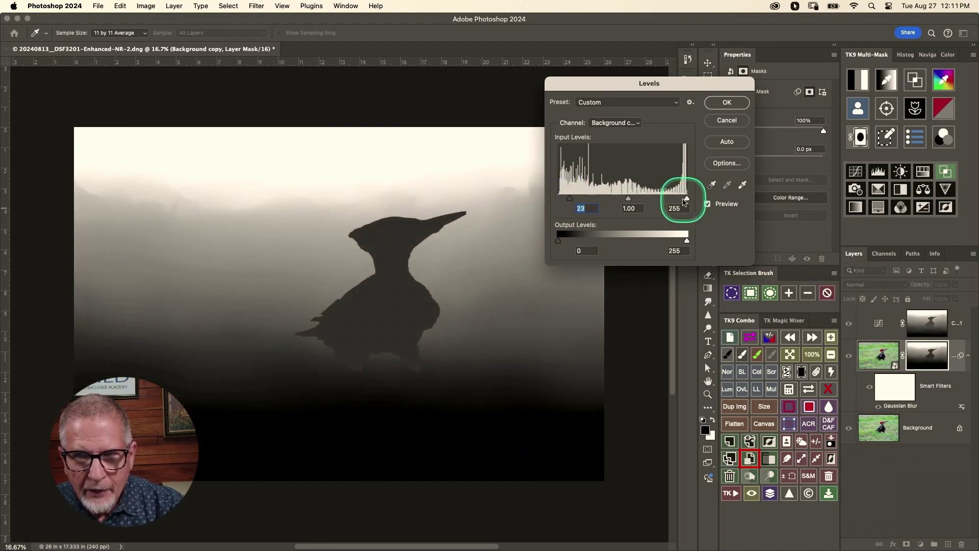
left_click_drag(686, 200, 681, 201)
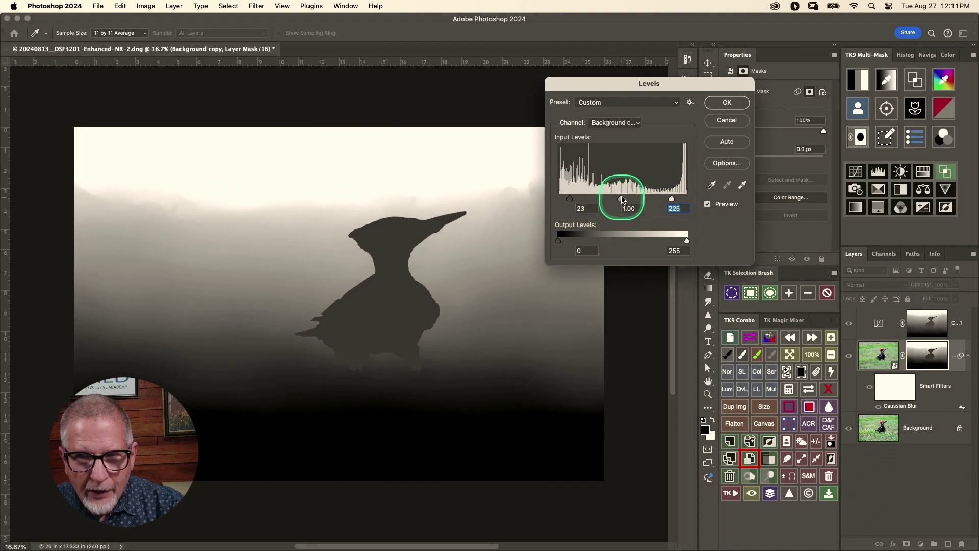
left_click_drag(618, 201, 625, 202)
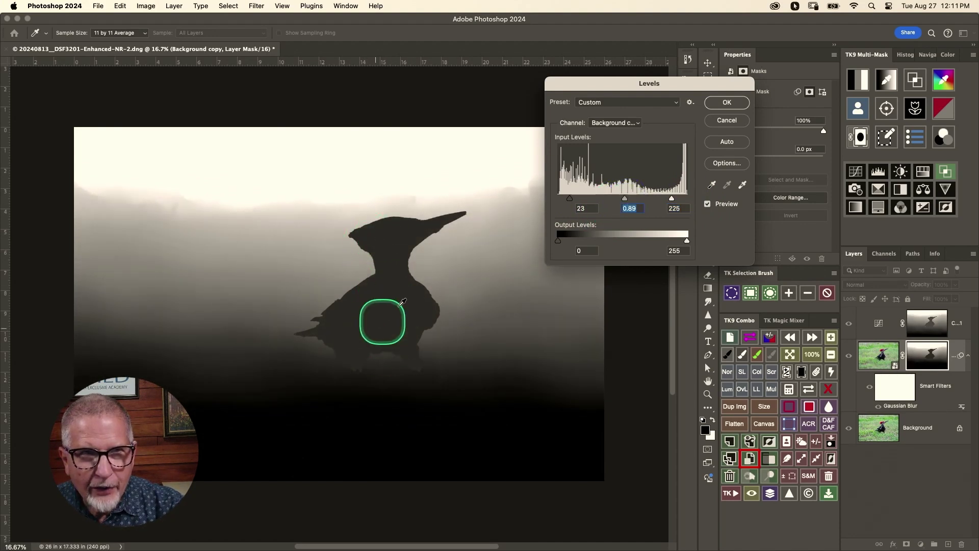
left_click_drag(625, 202, 627, 201)
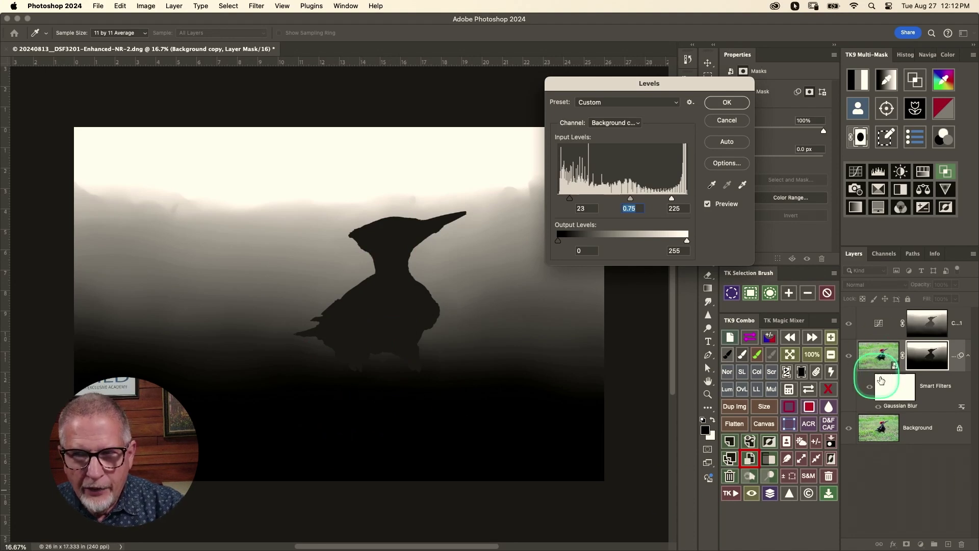
left_click(728, 102)
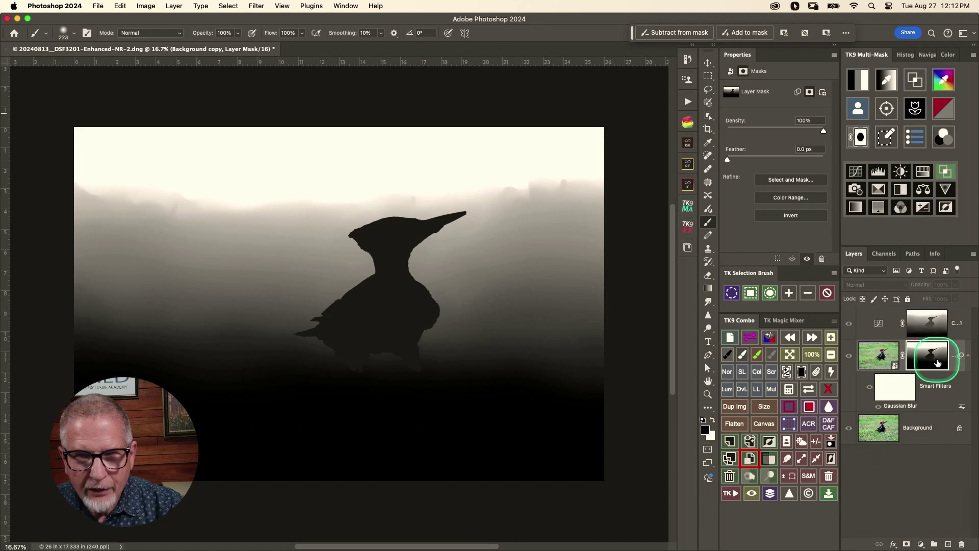
left_click(870, 358)
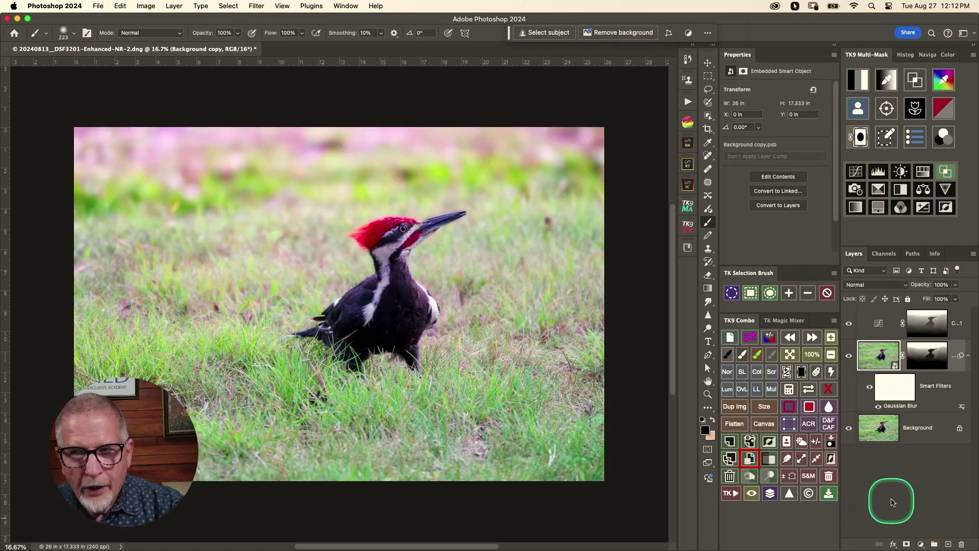
Reopen the Gaussian Blur smart filter, try stronger and weaker blurs, and set the radius to 14.8 pixels
left_click(922, 361)
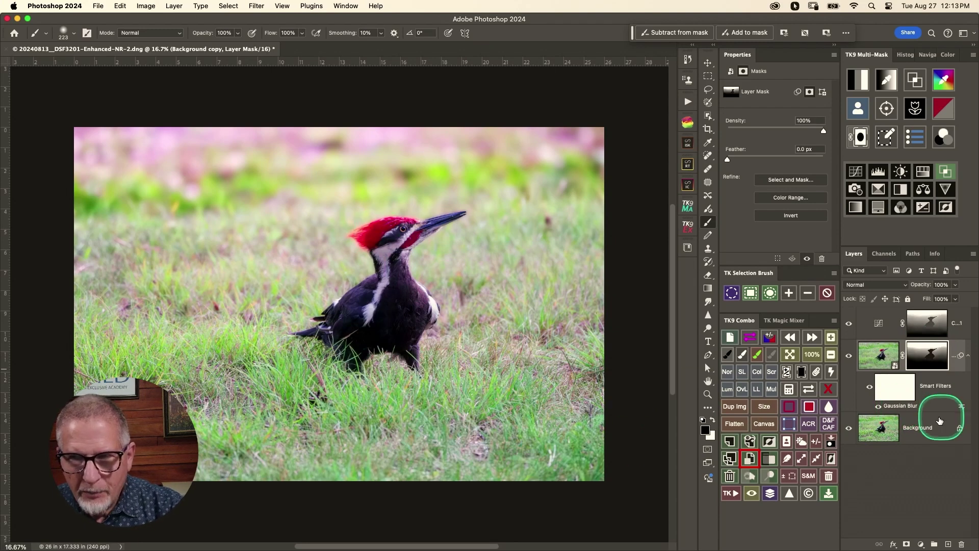
left_click(899, 407)
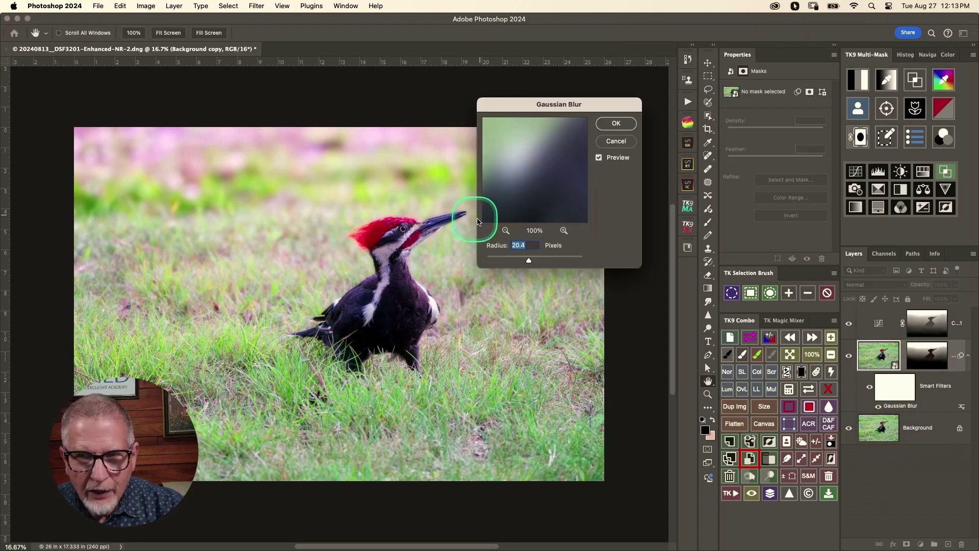
left_click_drag(529, 262, 557, 261)
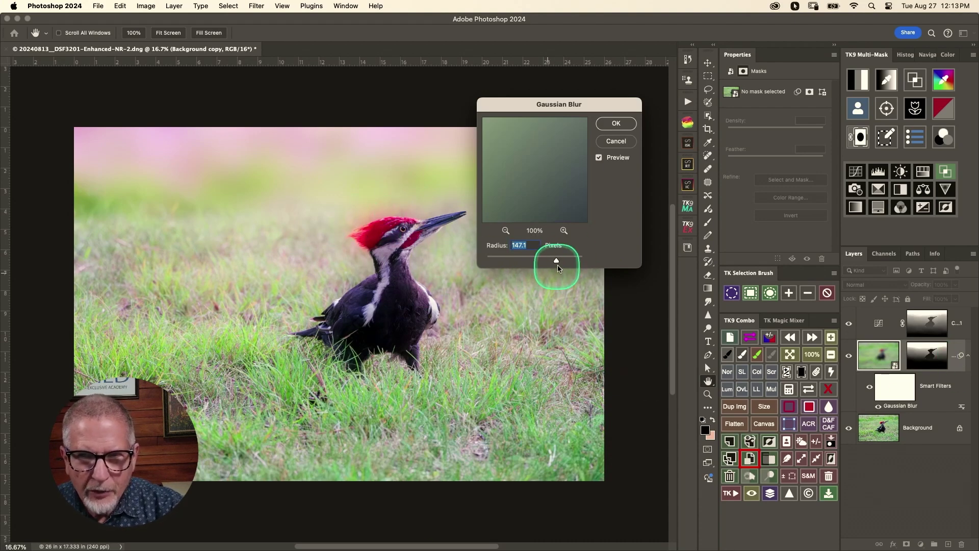
left_click_drag(557, 260, 525, 271)
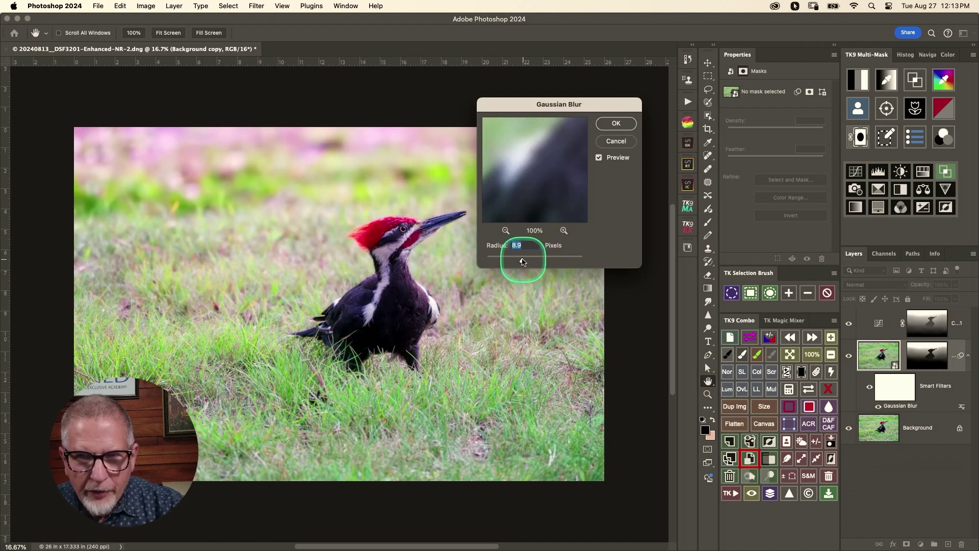
left_click(406, 249)
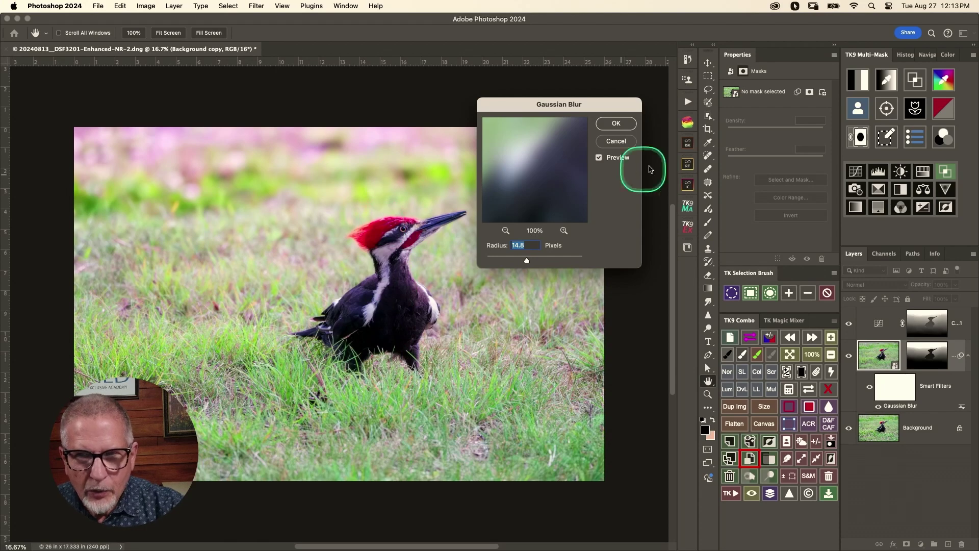
left_click(616, 124)
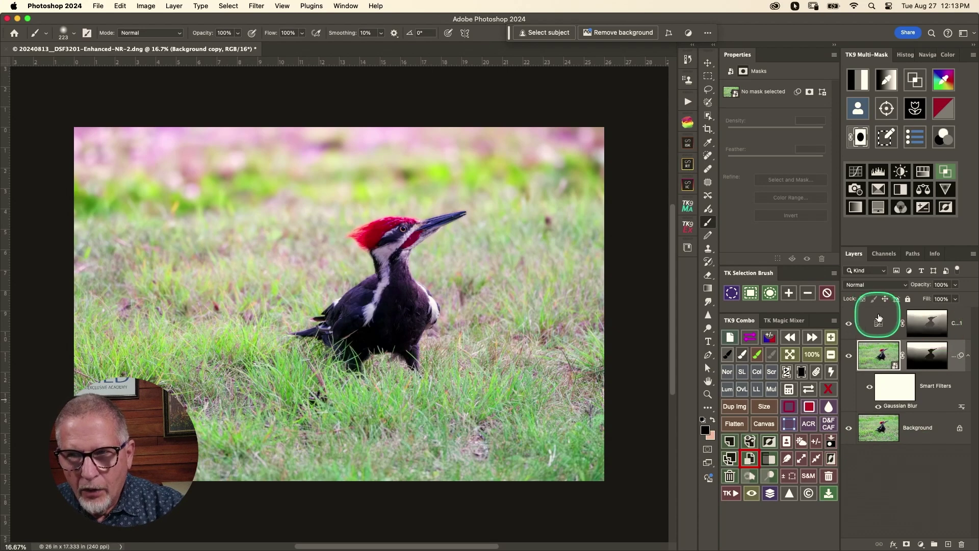
Add a Hue/Saturation adjustment above Curves, replace its mask with a copy of the Curves mask, and set Saturation to -46
left_click(897, 319)
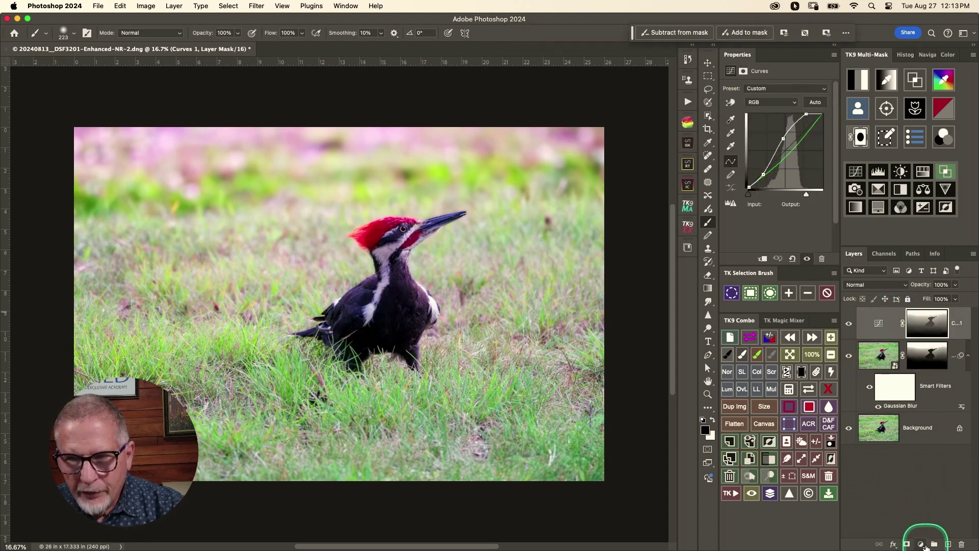
left_click(921, 544)
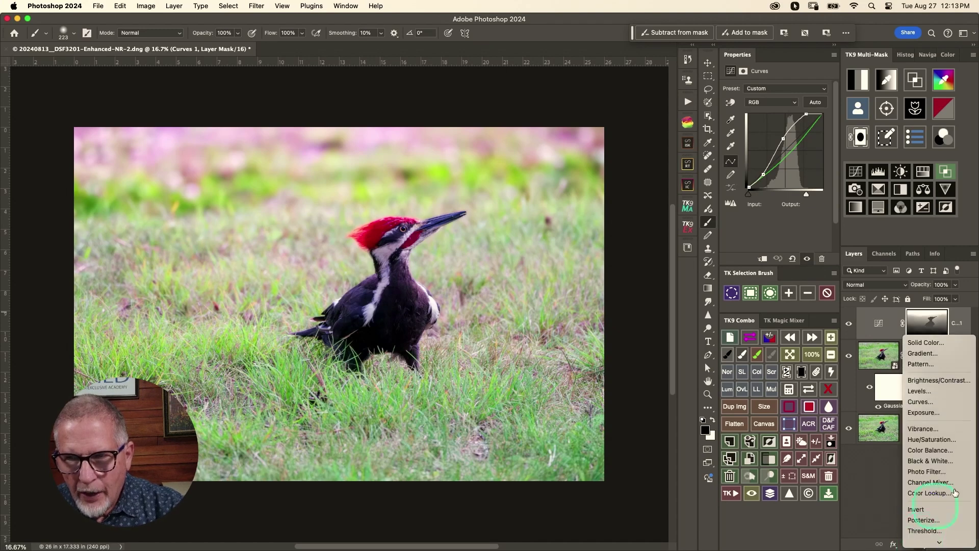
left_click(931, 439)
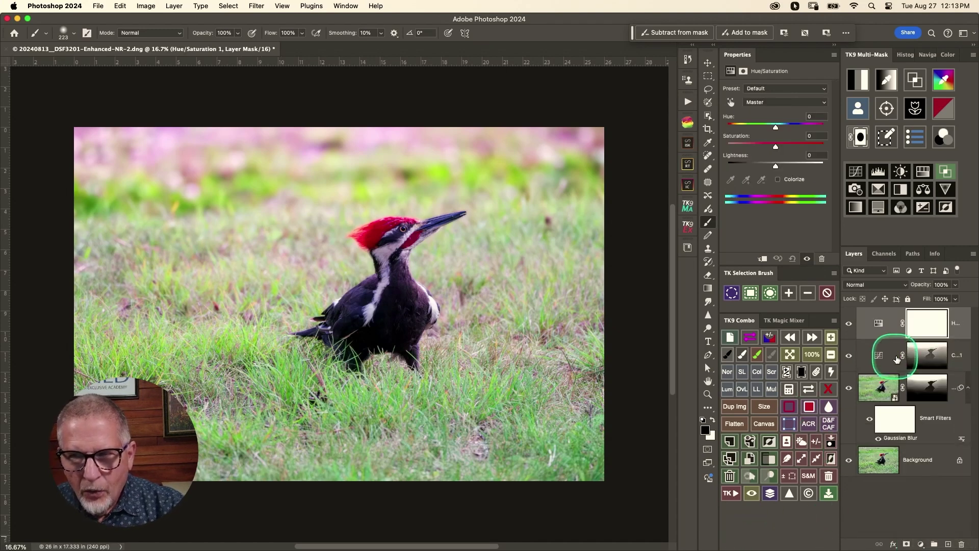
left_click_drag(928, 358, 926, 323)
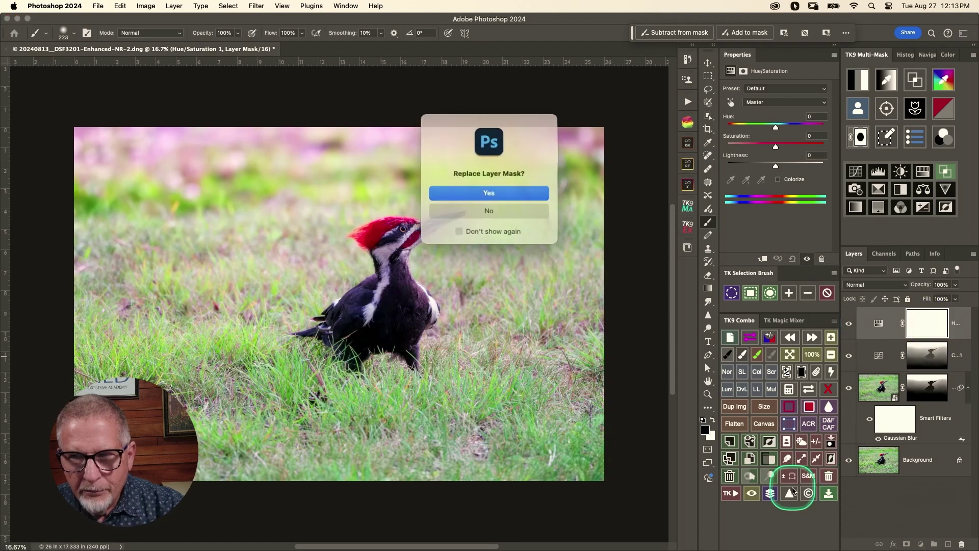
left_click(513, 194)
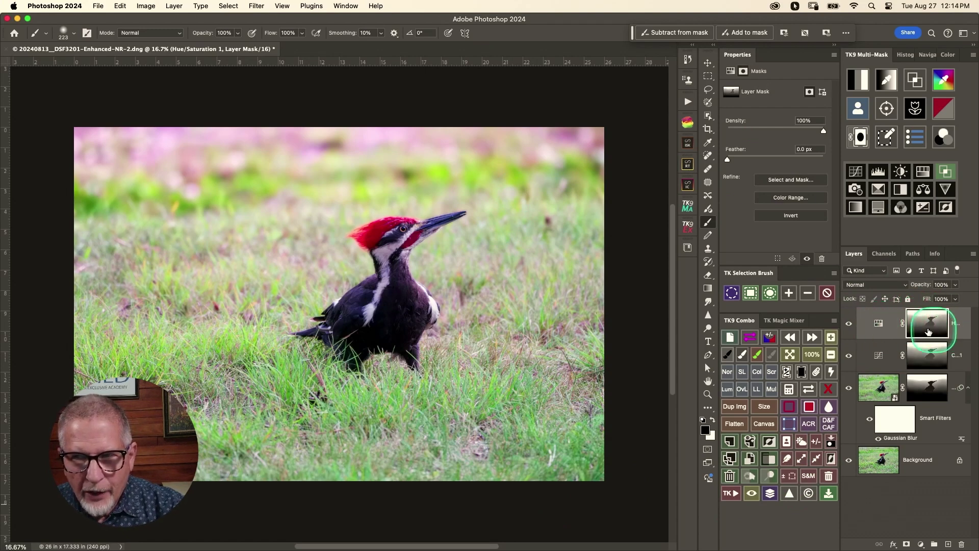
left_click(879, 323)
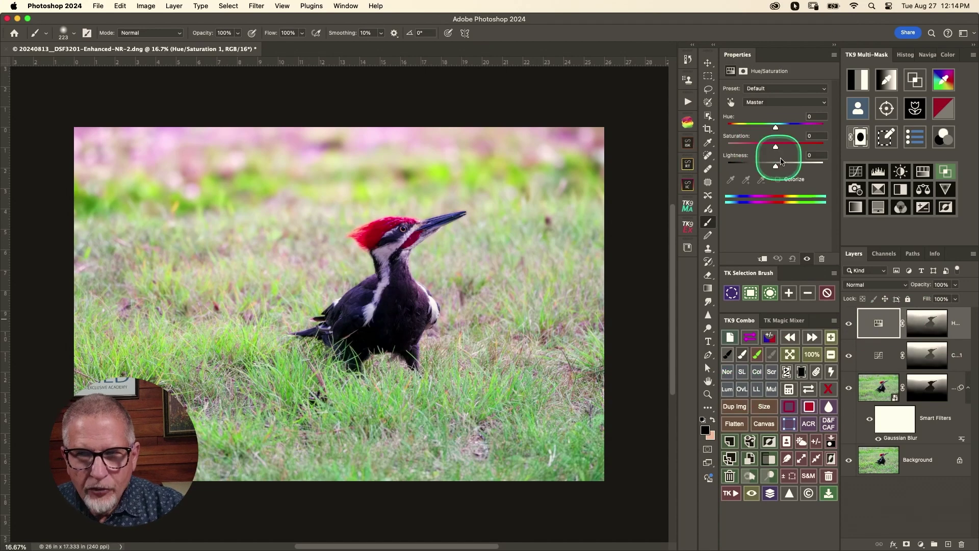
left_click_drag(775, 148, 755, 147)
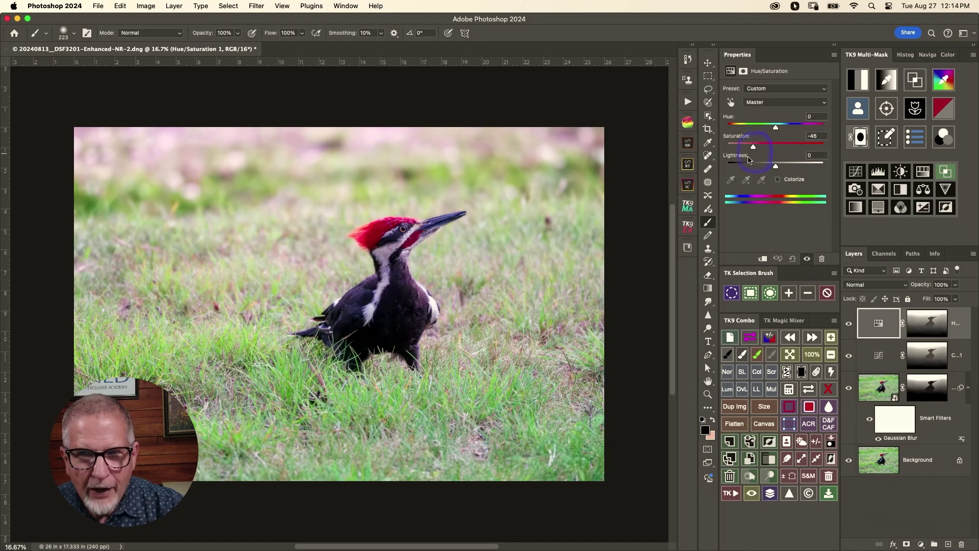
Compare the photo with and without the layers above Background, and save the document
left_click(880, 460)
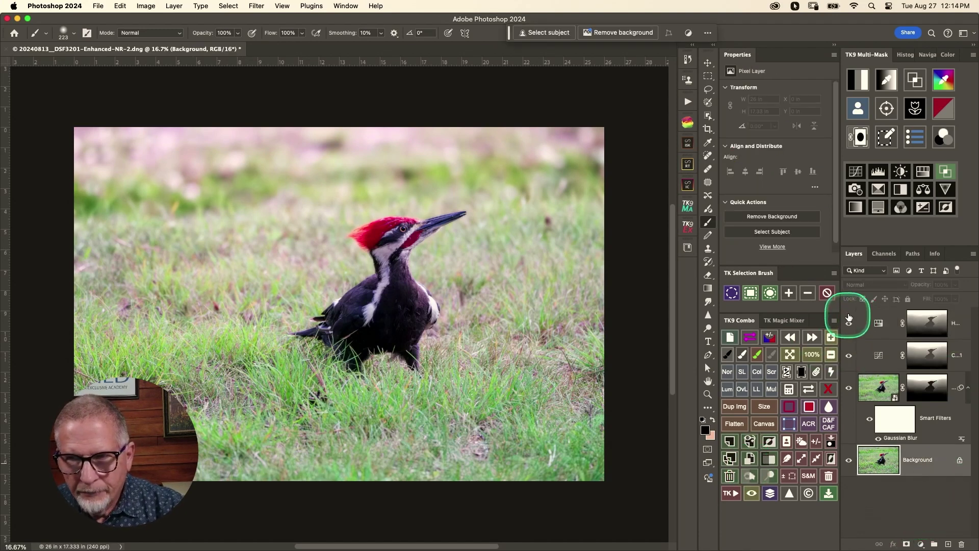
left_click(848, 387)
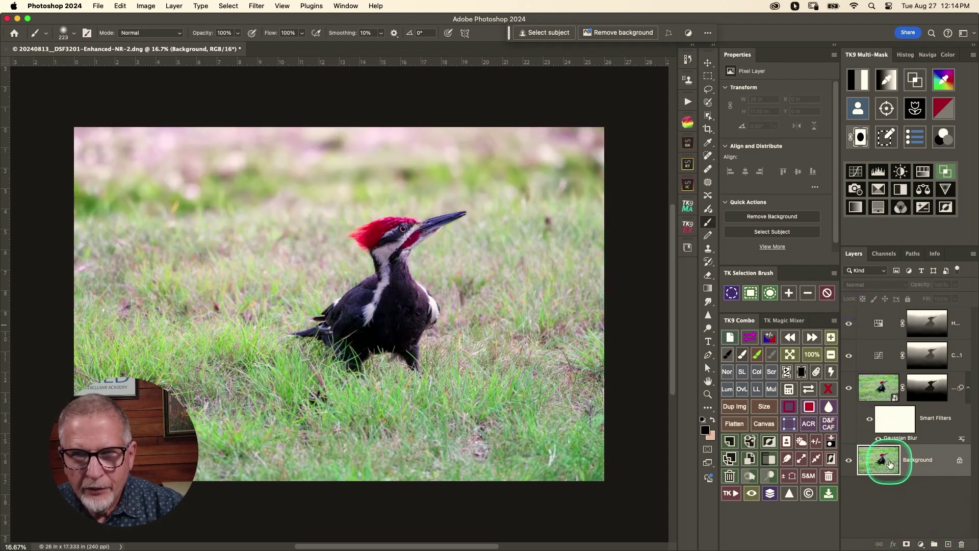
left_click(849, 317)
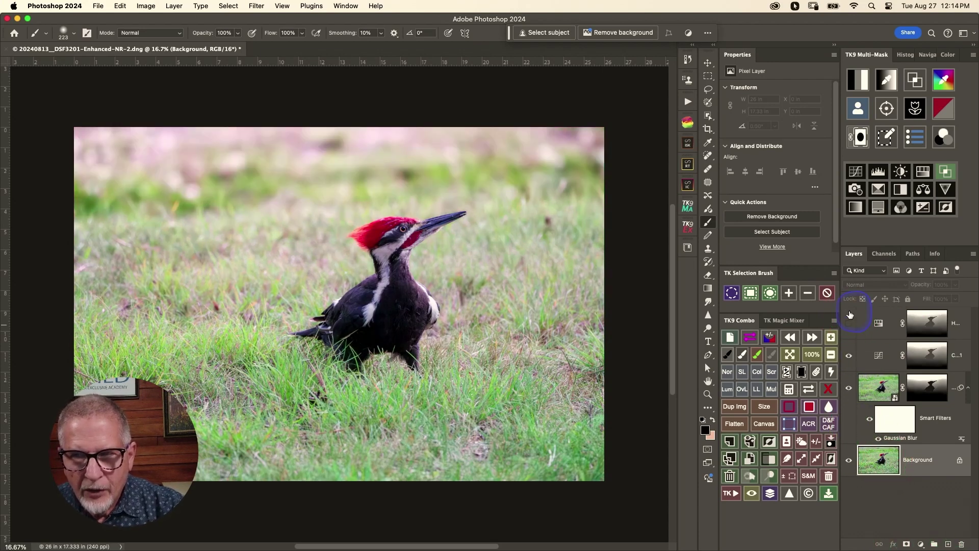
left_click(874, 427)
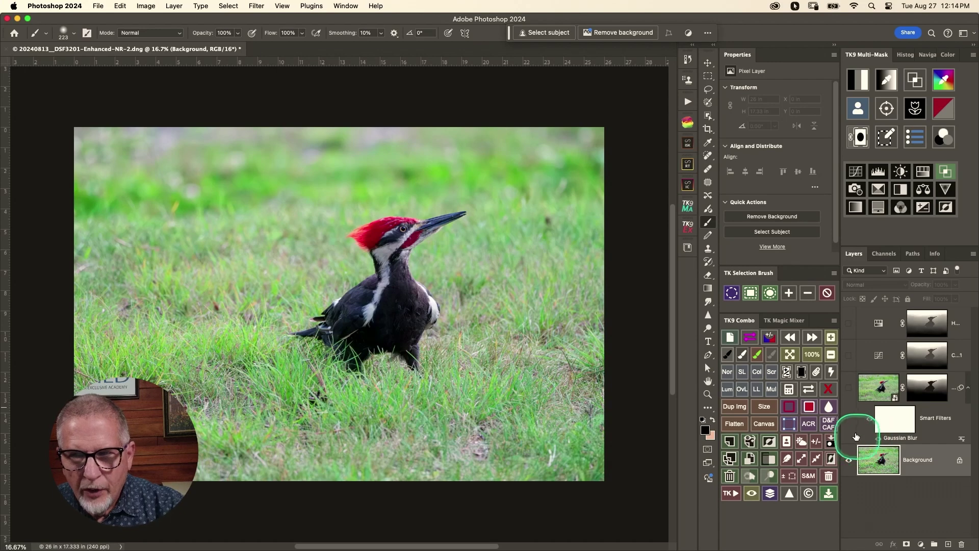
left_click(850, 429)
left_click(960, 445)
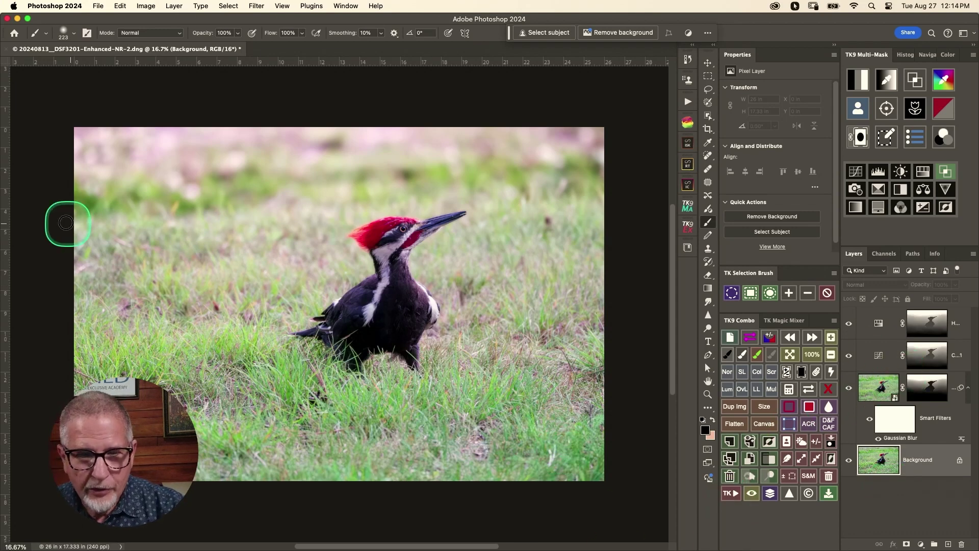
key("super+s")
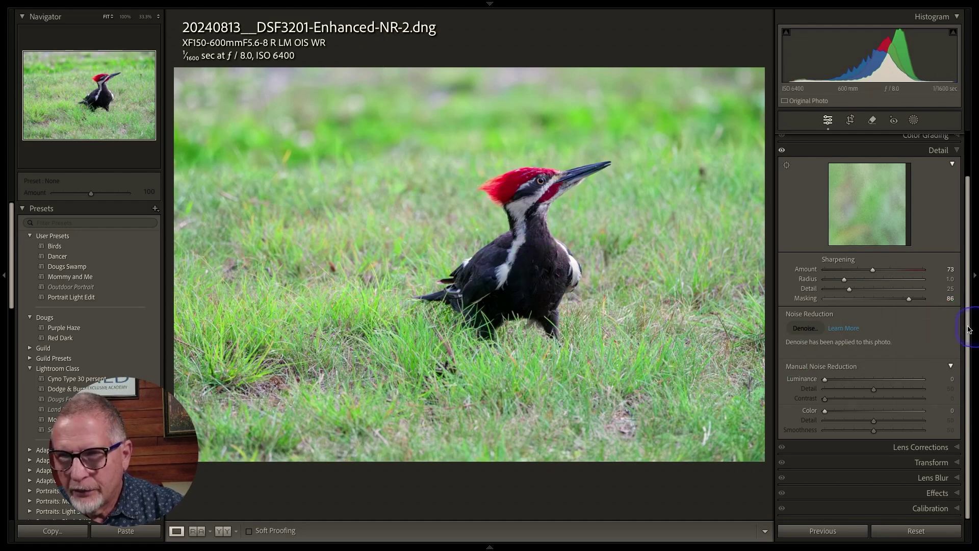
Compare the Photoshop-edited woodpecker PSD with the denoised DNG and the original raw file
scroll(969, 329, "up", 2)
key("Right")
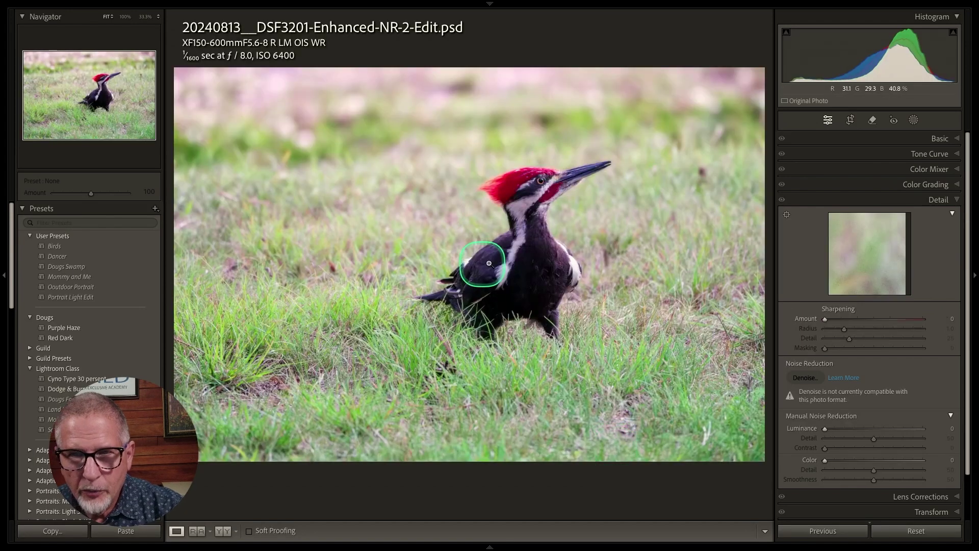
mouse_move(487, 530)
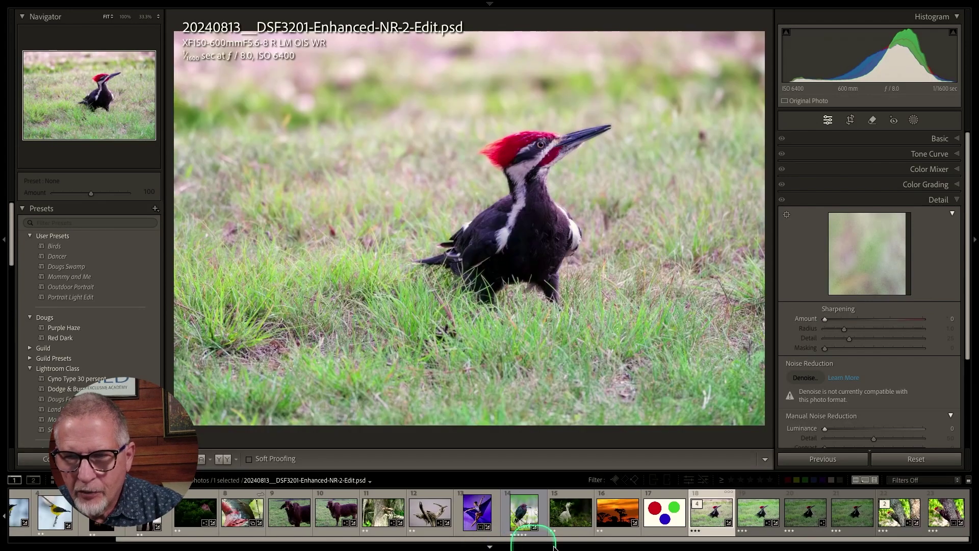
left_click(803, 512)
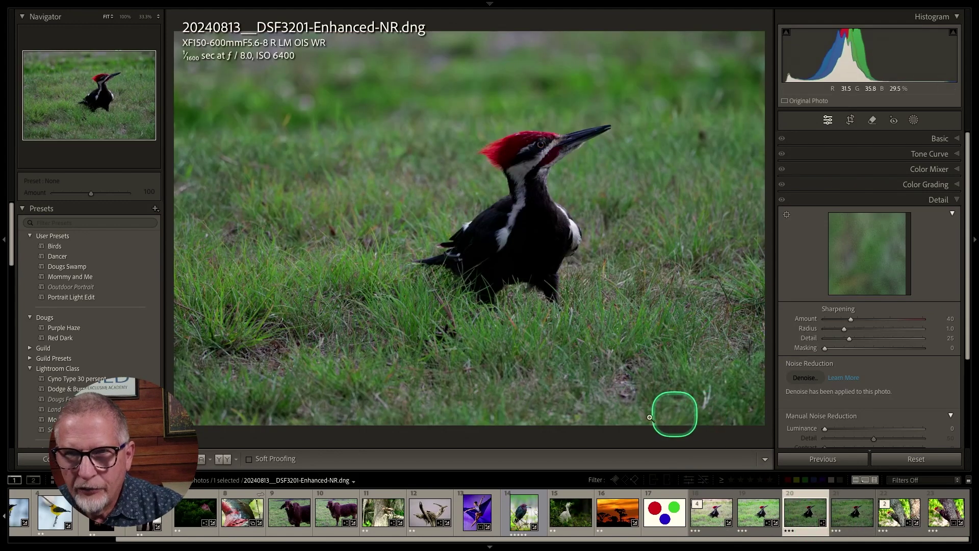
left_click(849, 516)
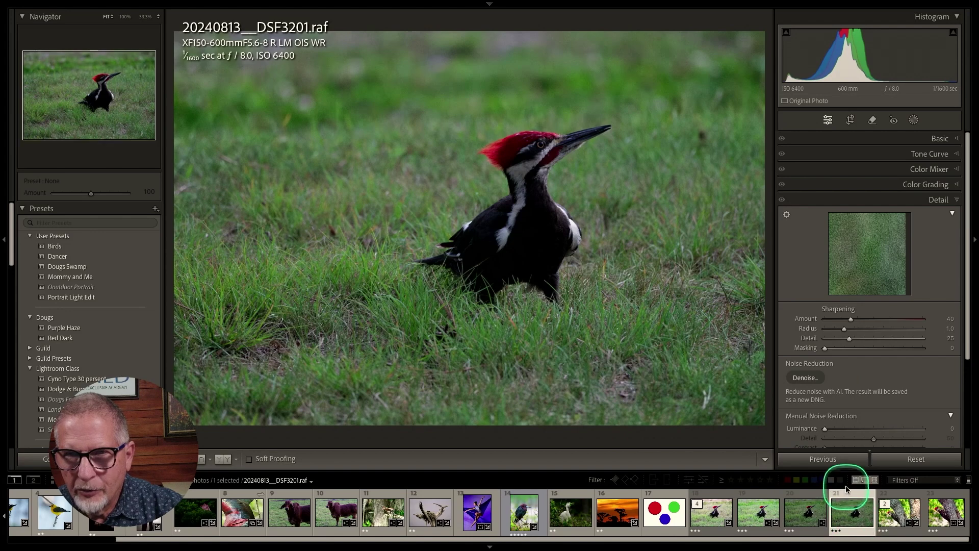
left_click(851, 517)
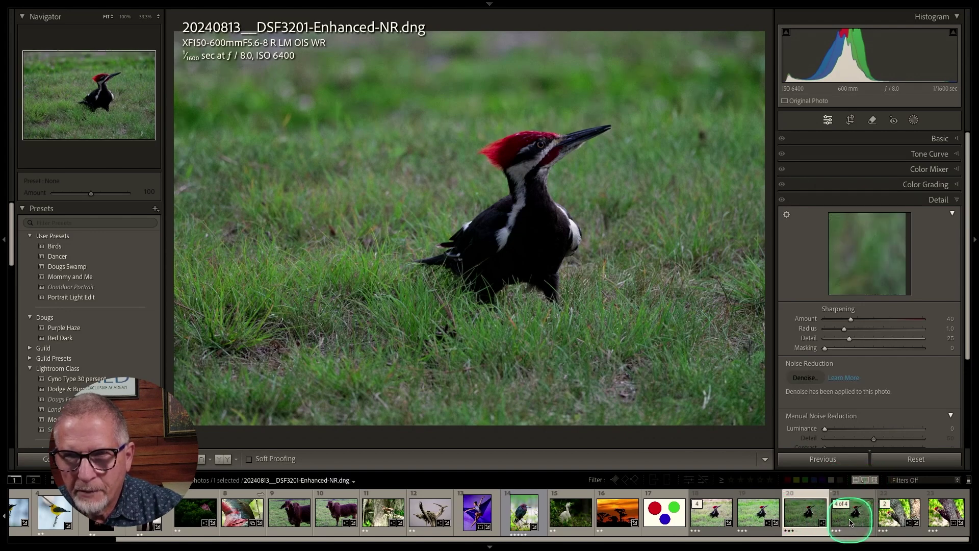
Select the original 20240813__DSF3201.raf and run AI Denoise on it at amount 50 with Create Stack enabled
left_click(852, 520)
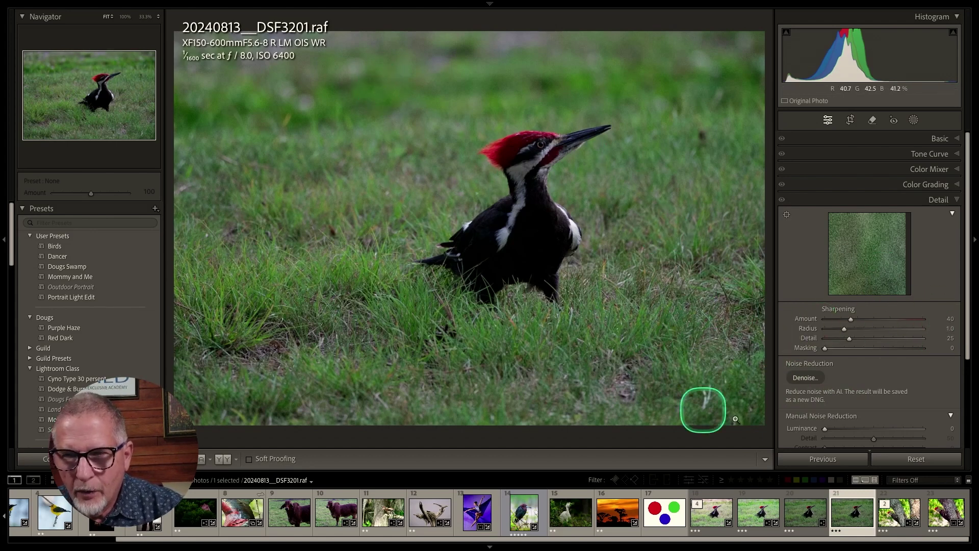
left_click(811, 379)
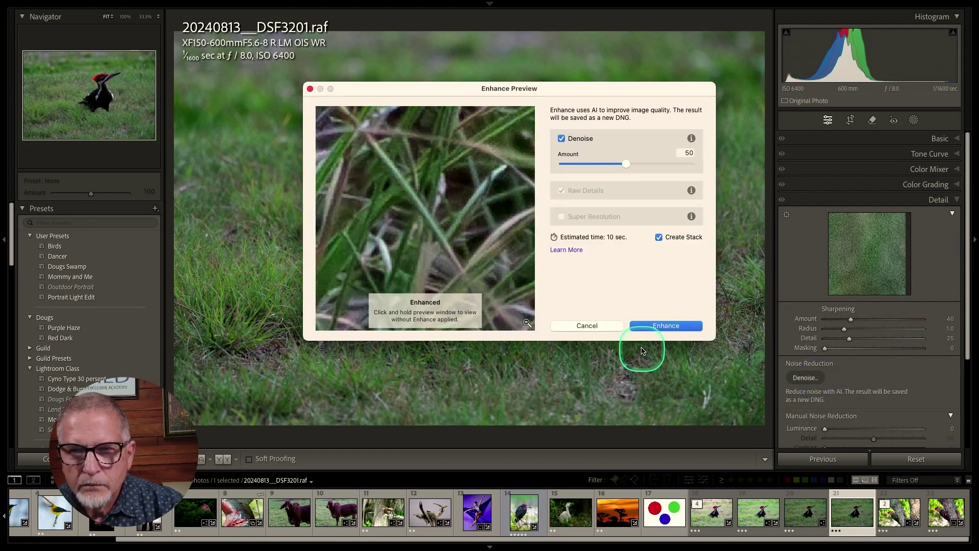
left_click(664, 328)
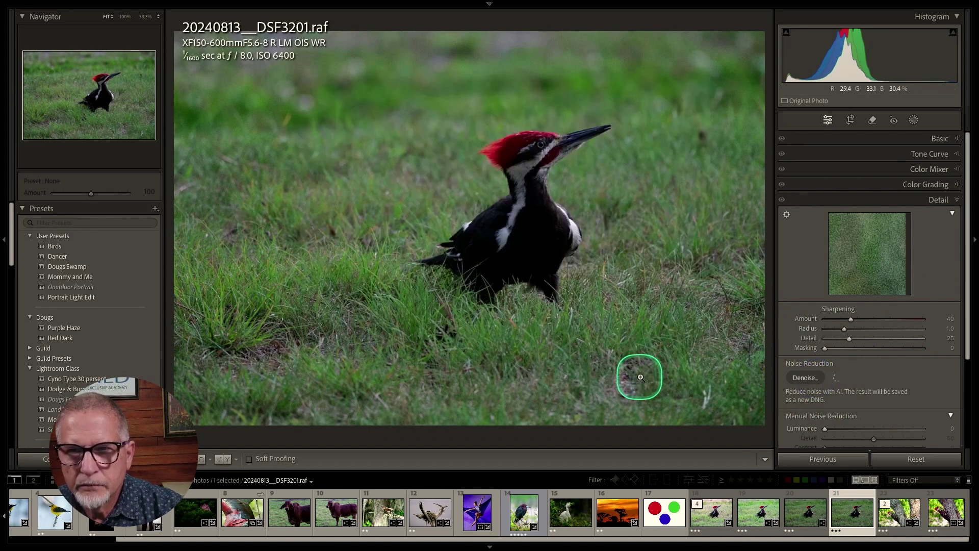
Apply Auto tone to the raw photo and refine it to Exposure +1.05, Contrast +12, Highlights -36, Shadows +62 and Whites +5
left_click(948, 138)
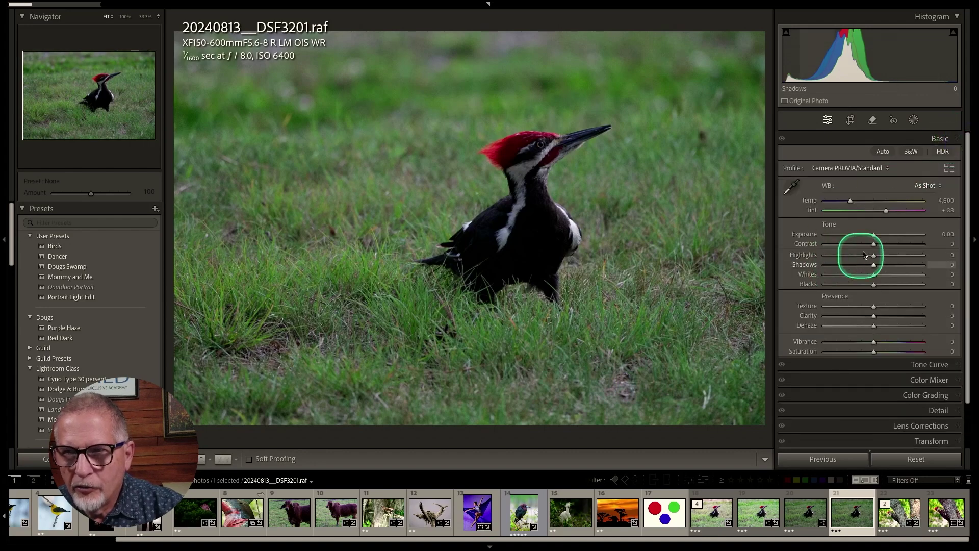
left_click(882, 151)
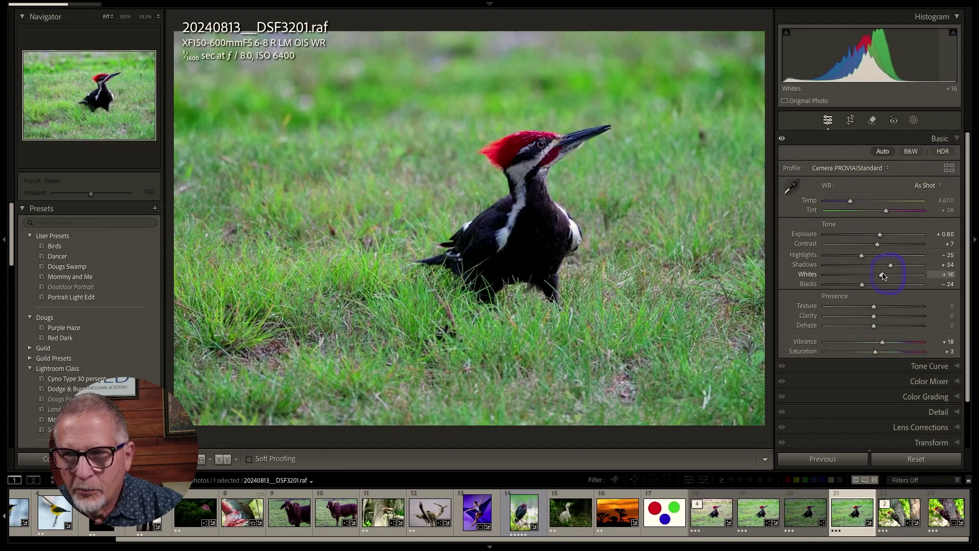
left_click_drag(861, 257, 885, 243)
left_click_drag(880, 234, 886, 239)
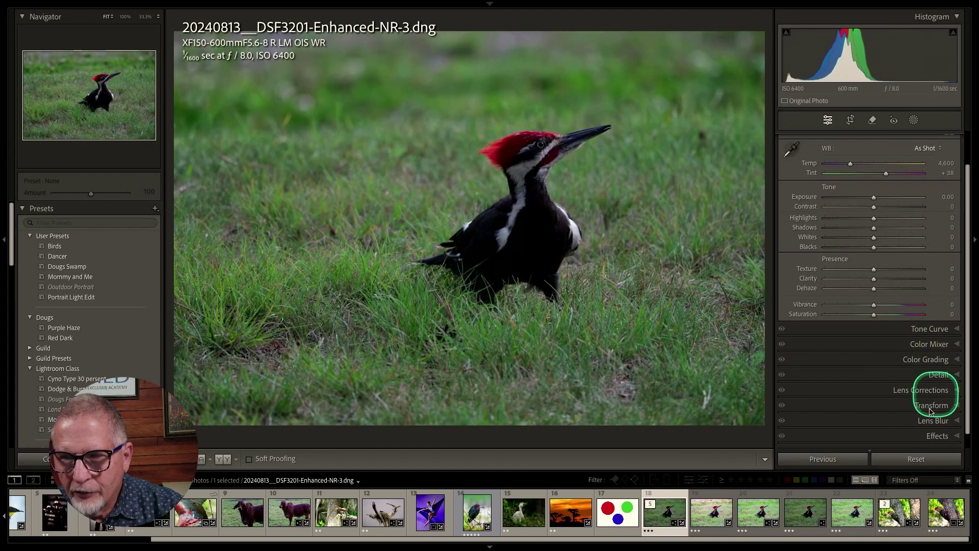
Return to the toned 20240813__DSF3201.raf and apply Lens Blur to it
left_click(852, 513)
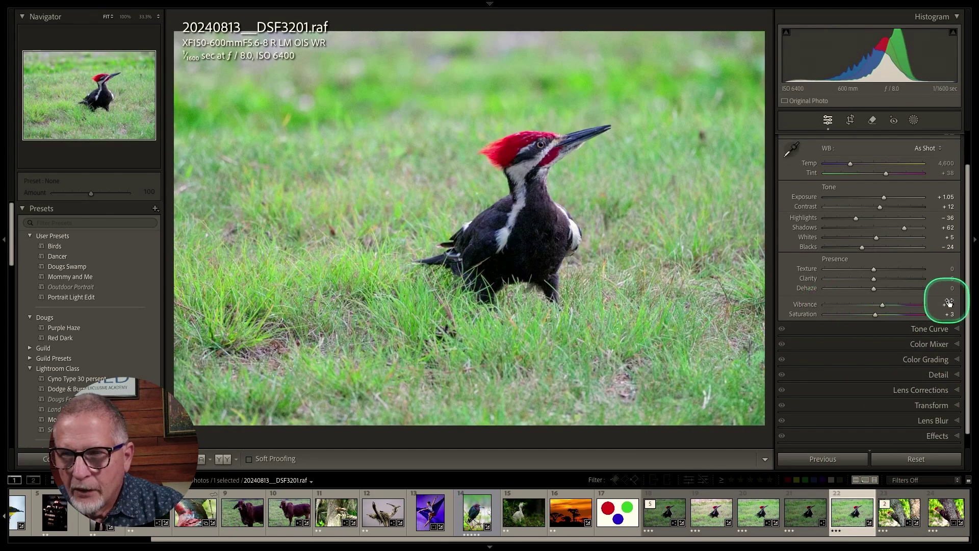
scroll(967, 330, "down", 2)
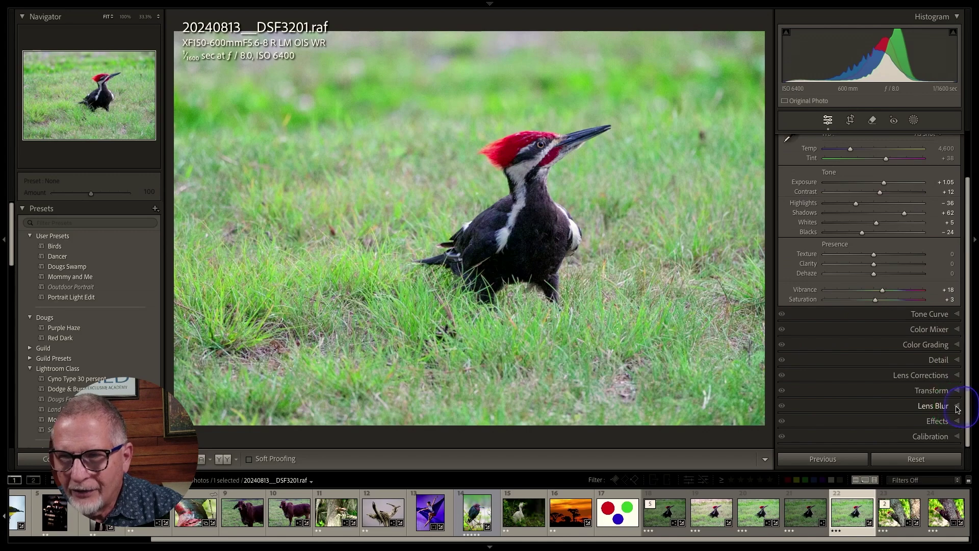
left_click(957, 408)
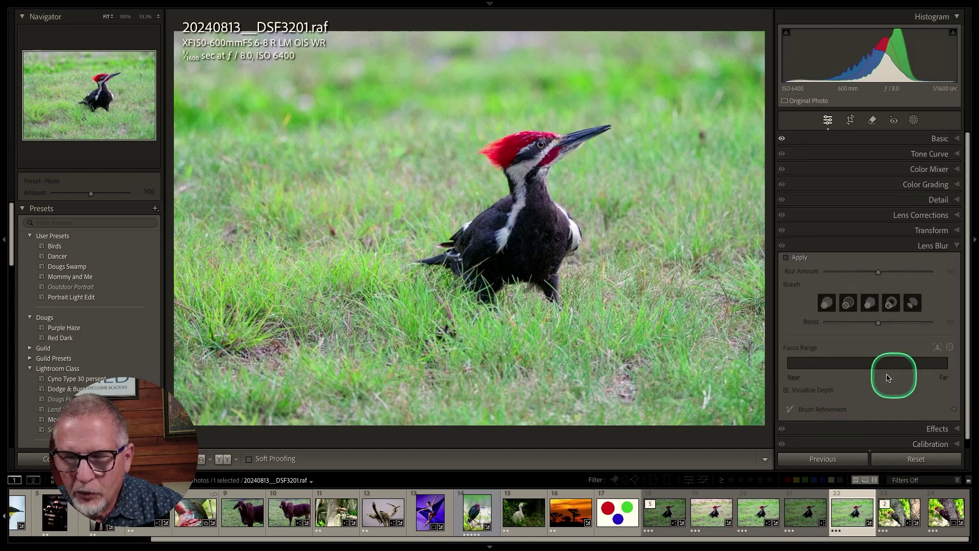
left_click(790, 258)
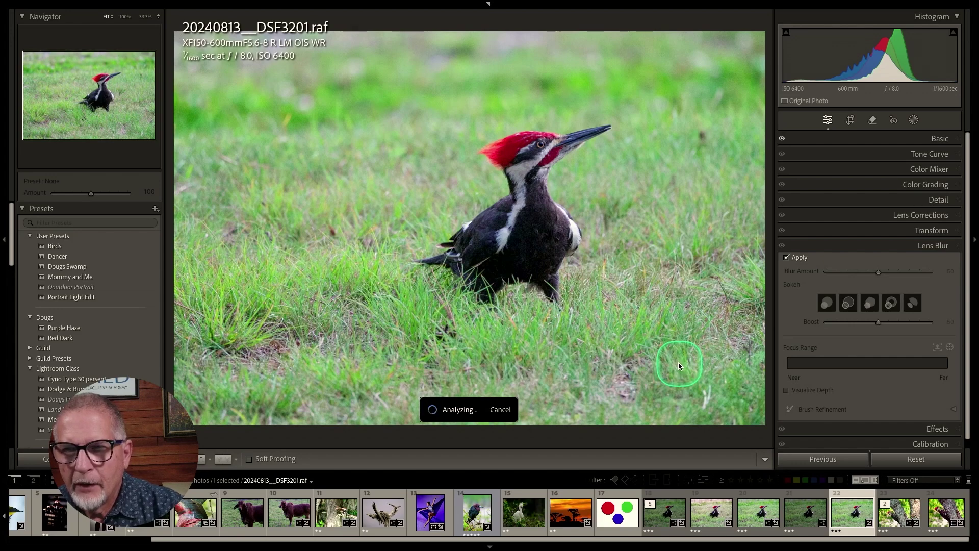
Hide the filmstrip, set Blur Amount to 74 with Visualize Depth on, and narrow the Focus Range around the woodpecker's depth
left_click(492, 545)
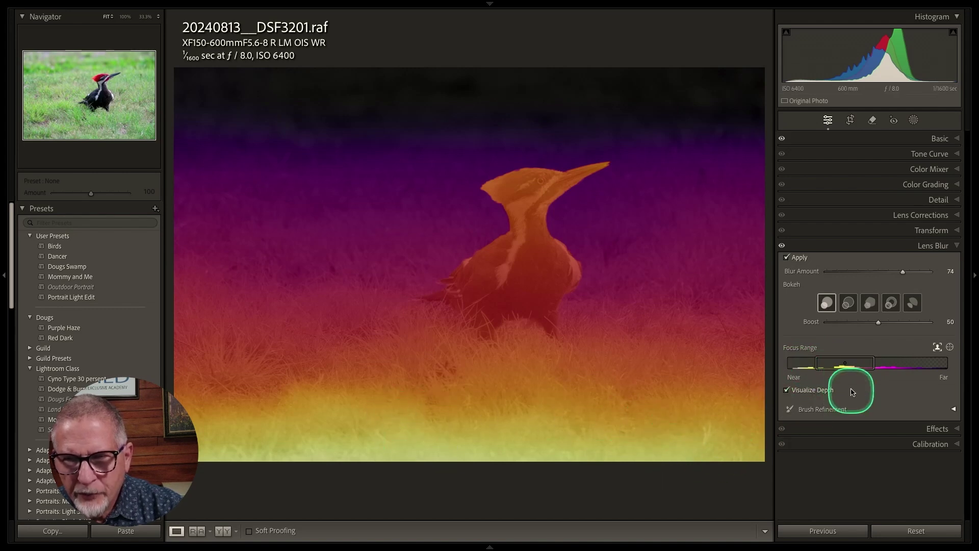
left_click_drag(816, 366, 871, 366)
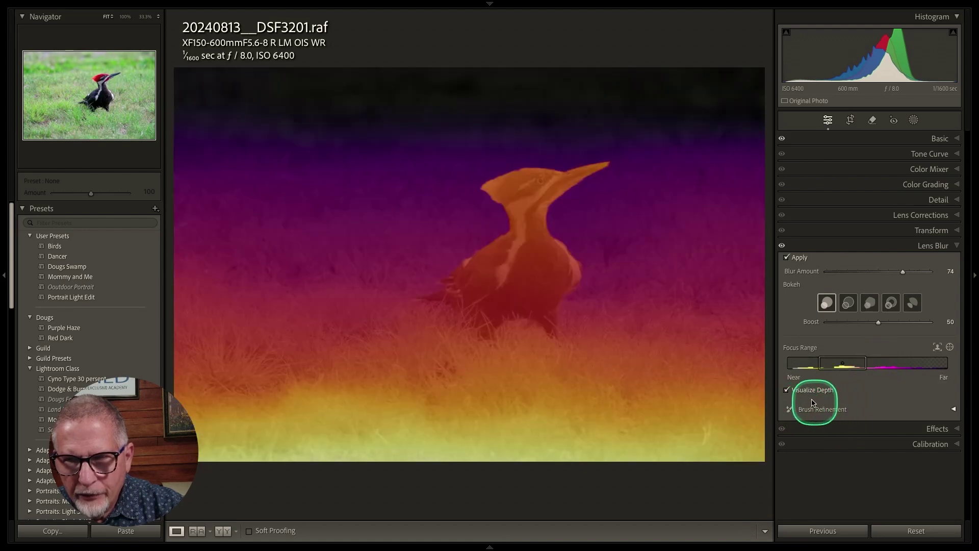
left_click_drag(819, 365, 827, 366)
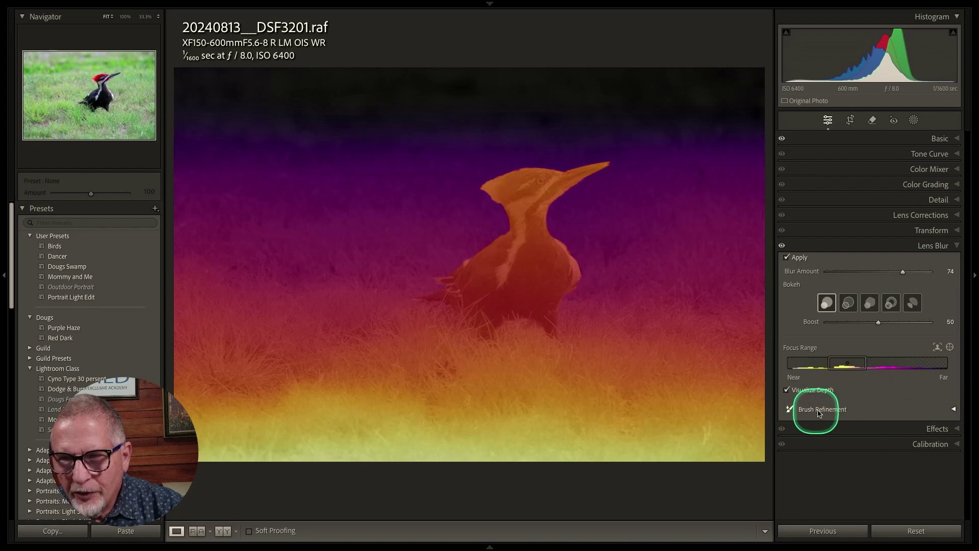
Paint across the grass in front of the woodpecker with the Blur refinement brush at Amount 55 and Size 24
left_click(954, 410)
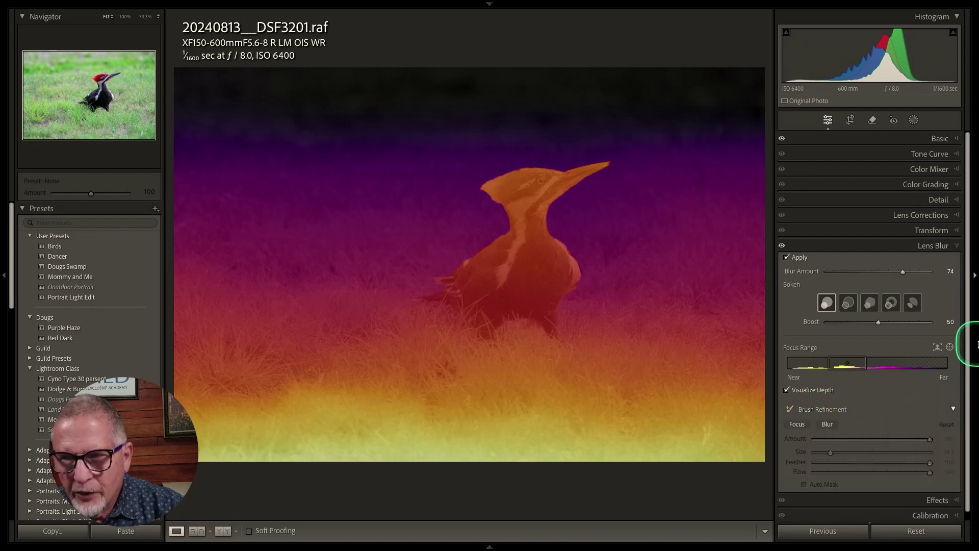
left_click_drag(966, 351, 969, 422)
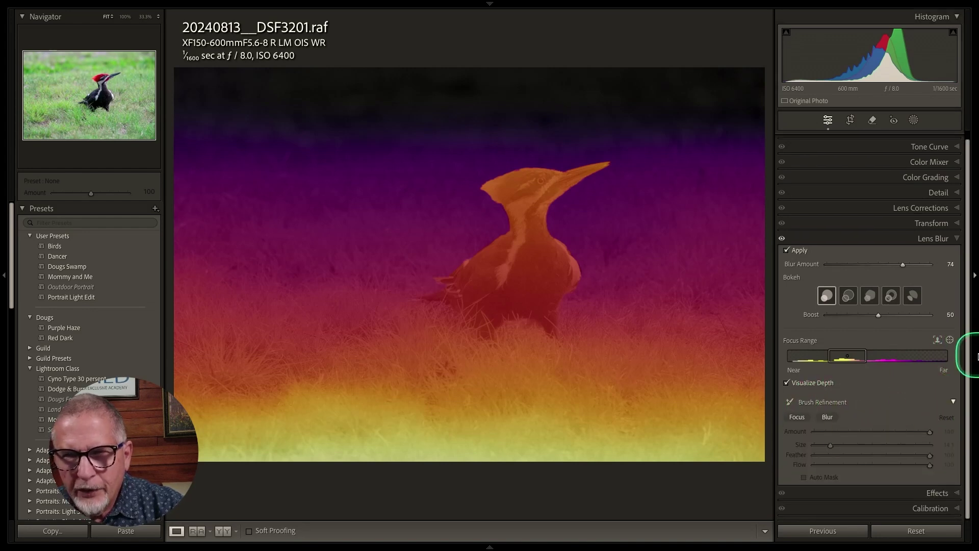
left_click(822, 419)
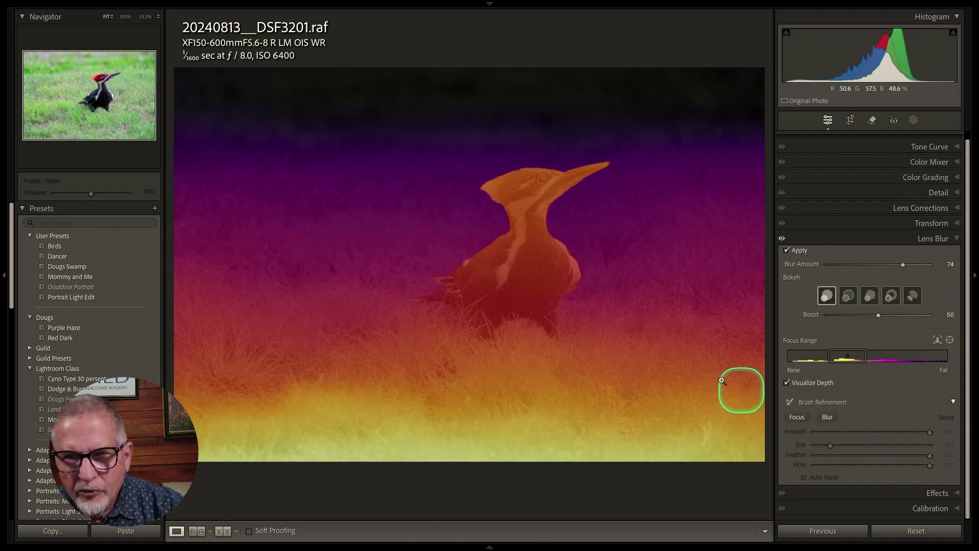
left_click(827, 418)
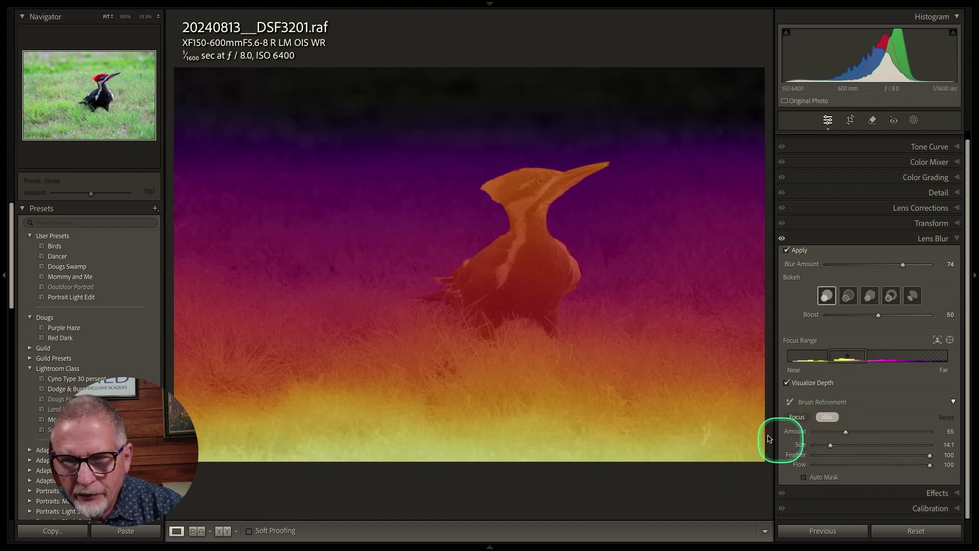
key("alt")
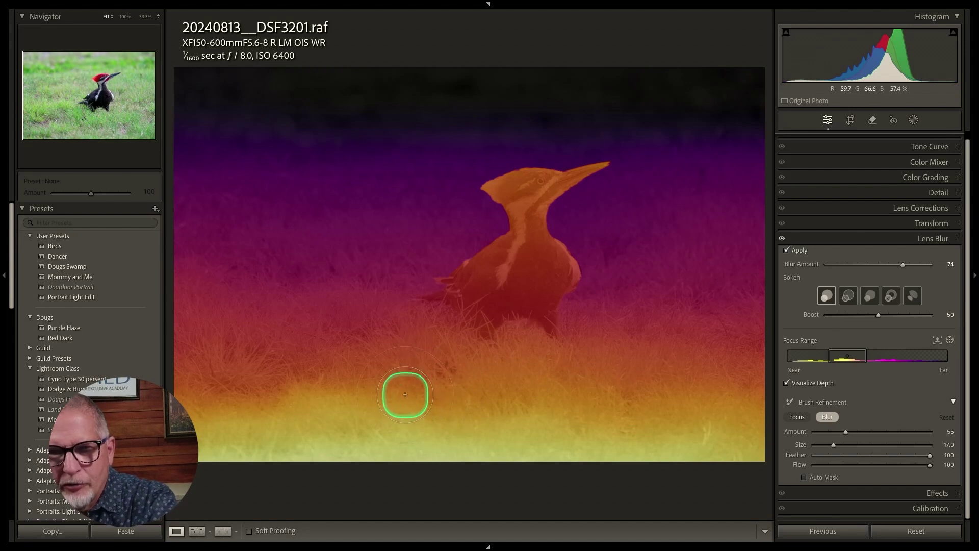
scroll(293, 399, "up", 5)
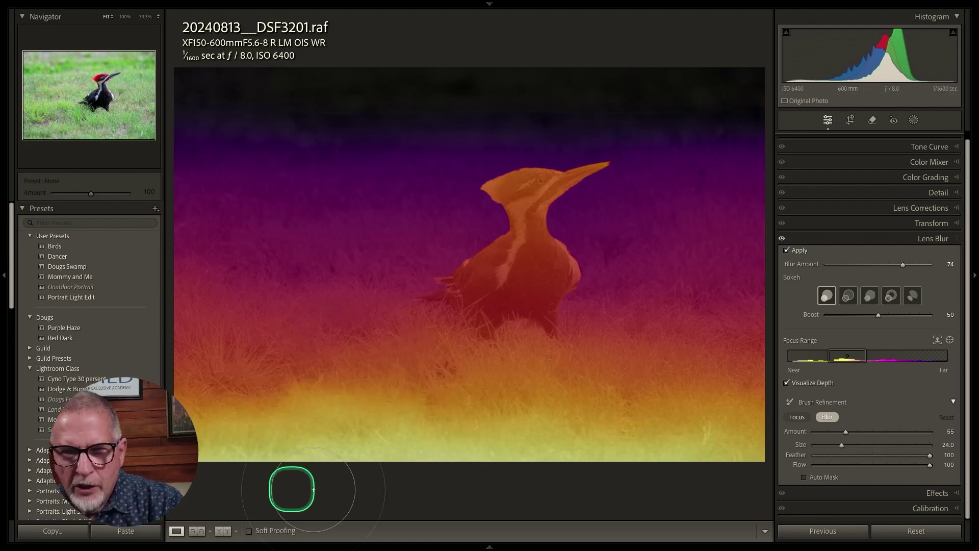
left_click_drag(187, 359, 275, 392)
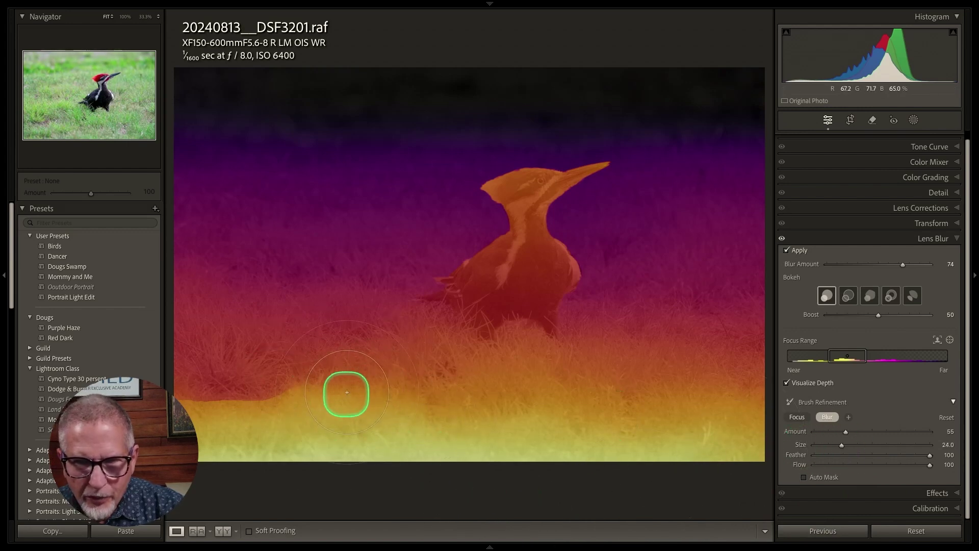
mouse_move(318, 390)
left_mouse_down()
mouse_move(315, 398)
mouse_move(257, 394)
left_mouse_up()
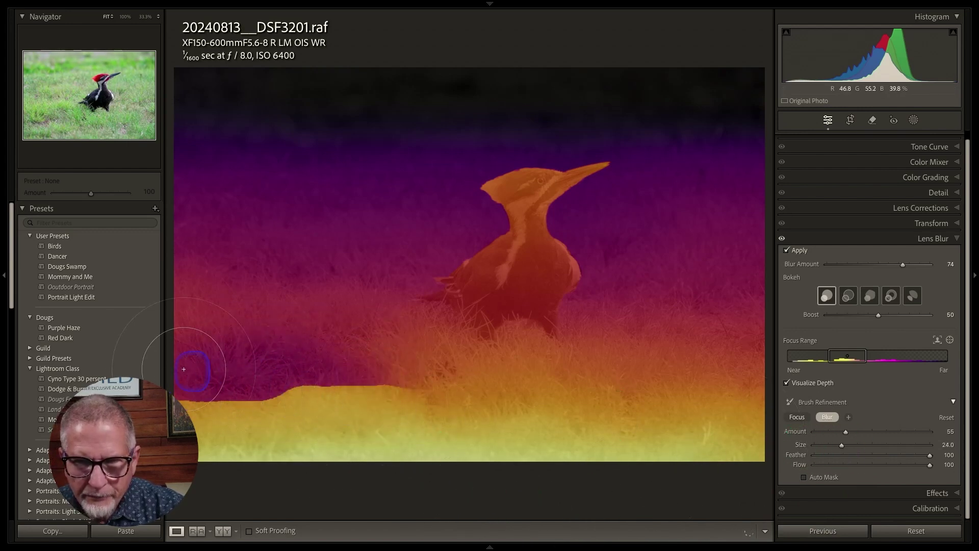
mouse_move(192, 365)
left_mouse_down()
mouse_move(497, 411)
mouse_move(373, 410)
mouse_move(597, 430)
mouse_move(722, 427)
left_mouse_up()
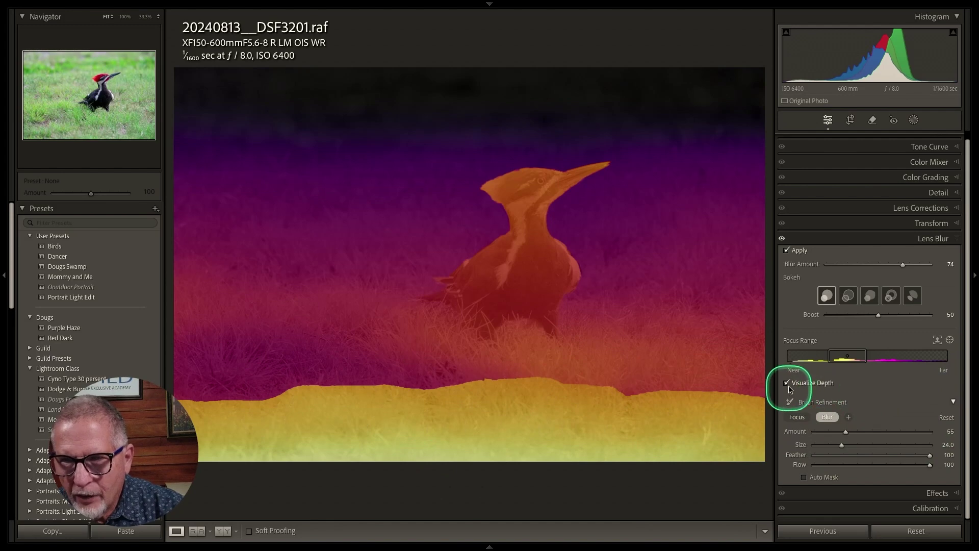
Turn off the depth visualization to view the photo with Lens Blur applied
left_click(787, 383)
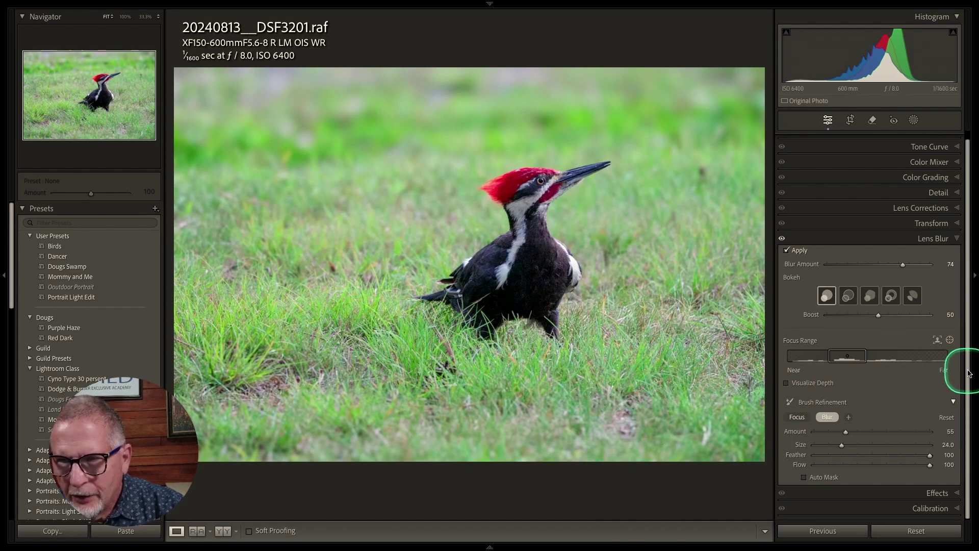
scroll(949, 357, "up", 1)
scroll(943, 346, "down", 1)
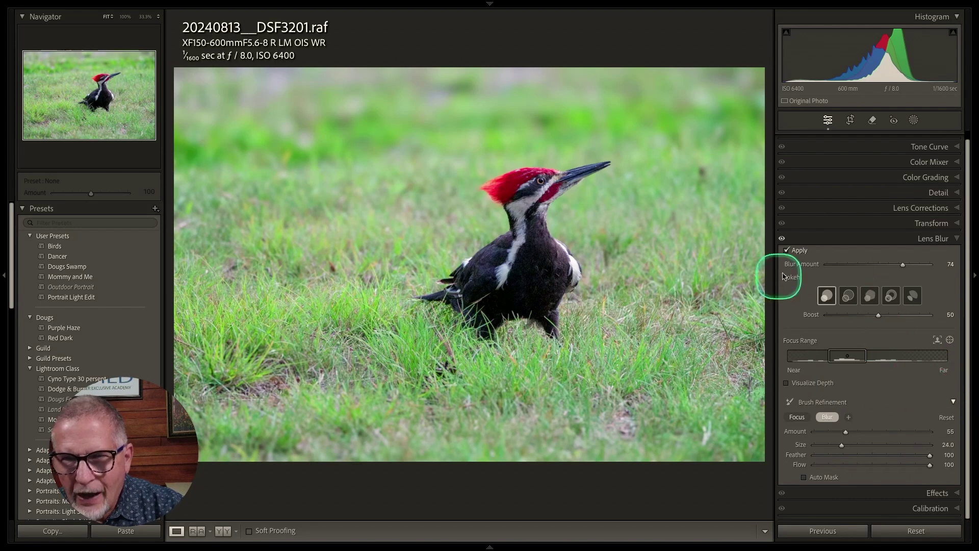